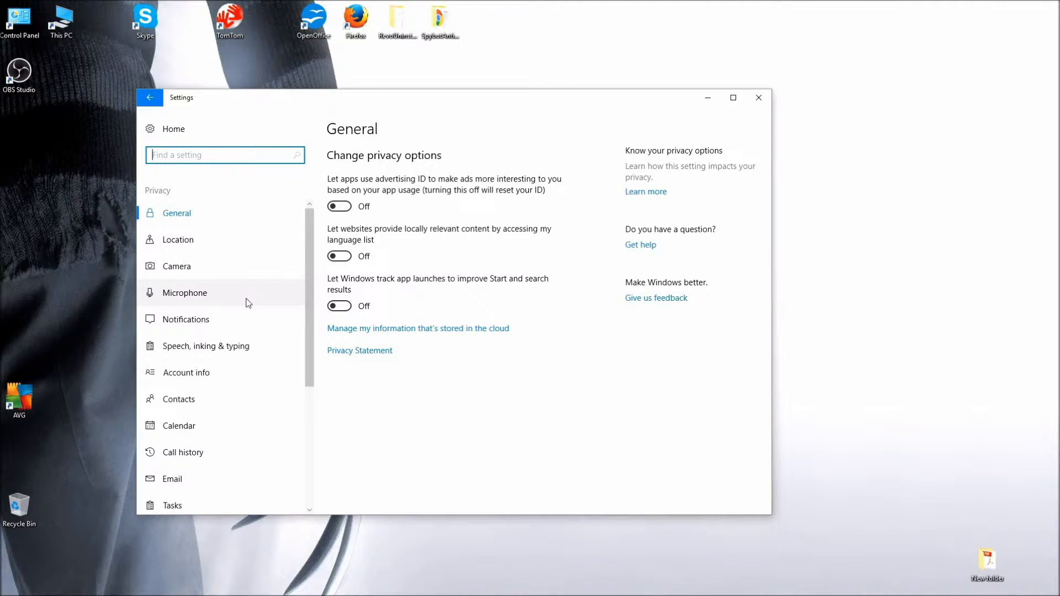
# Review the General privacy options and the Location settings, including location history, per-app precise location access and geofencing.
pyautogui.click(202, 222)
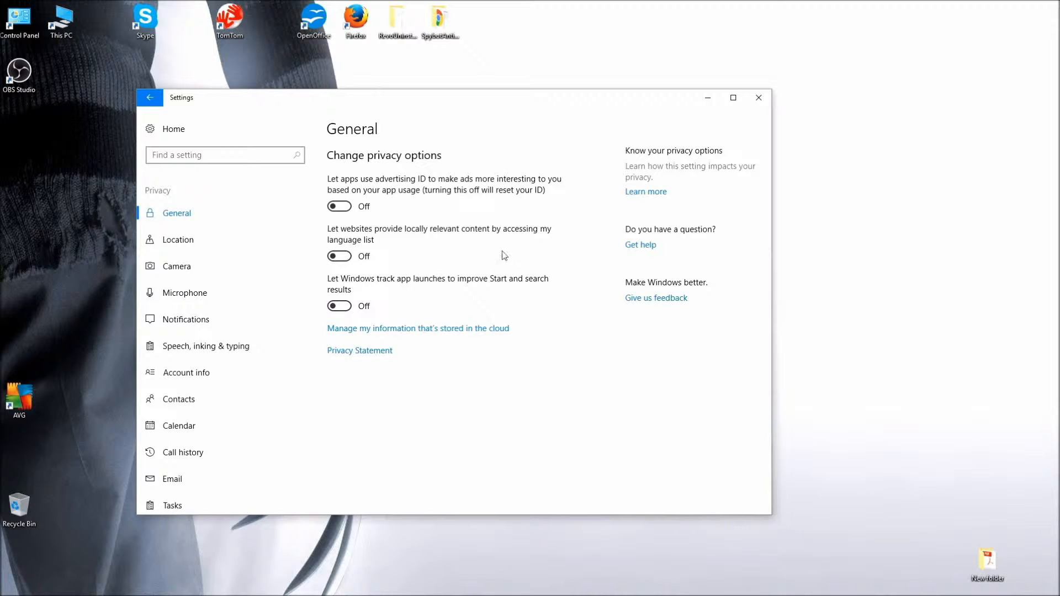
pyautogui.click(193, 240)
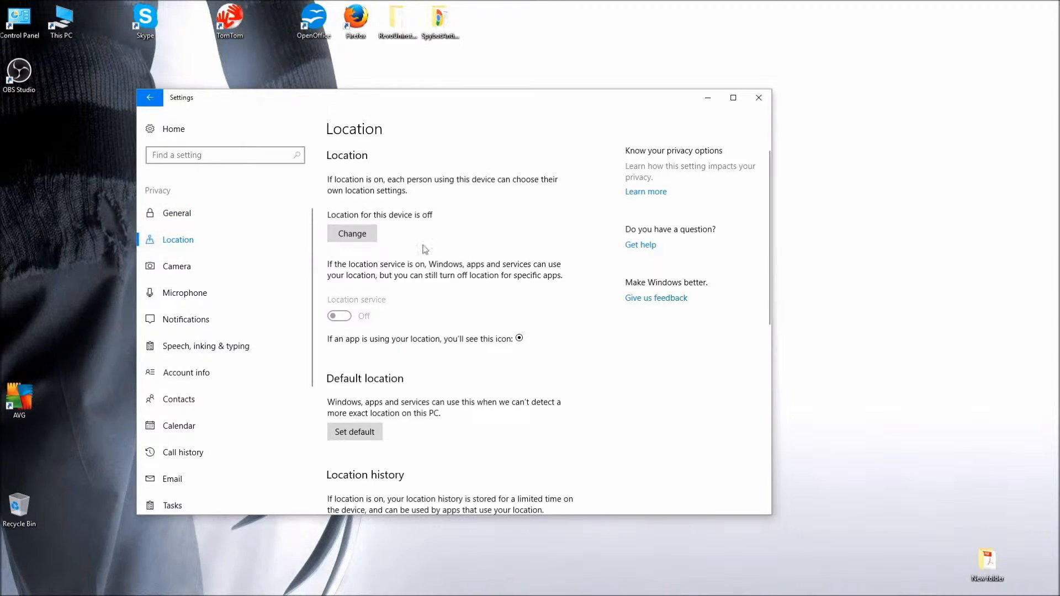
pyautogui.scroll(-5, 458, 276)
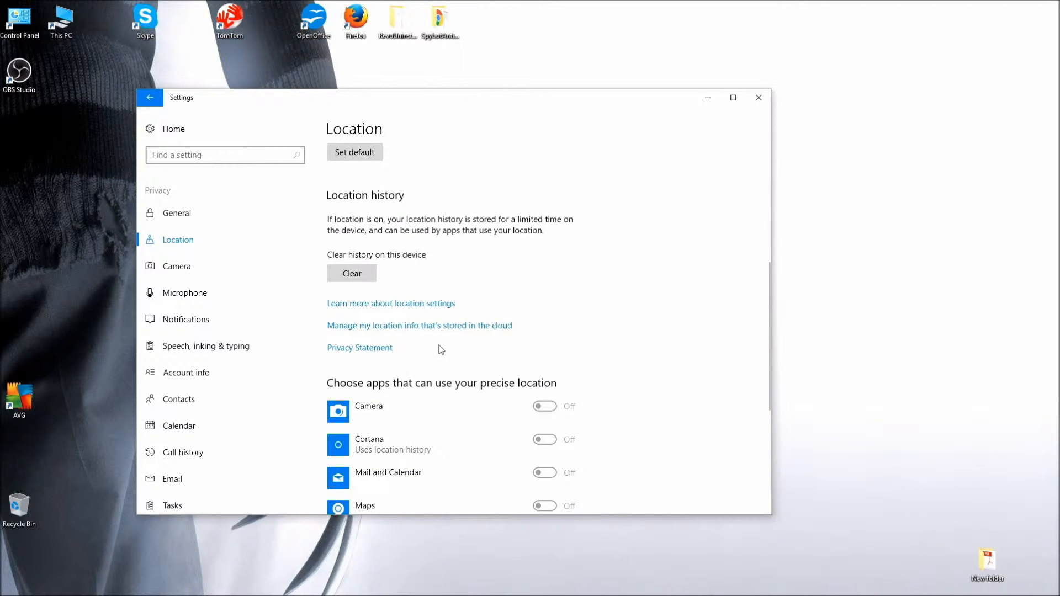
pyautogui.scroll(-3, 439, 348)
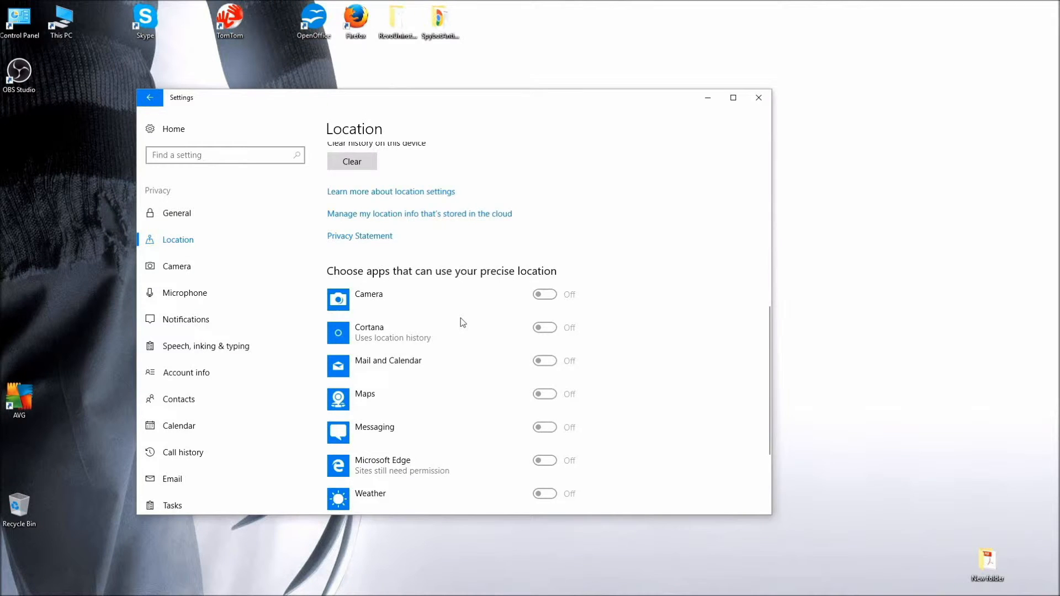
pyautogui.scroll(-3, 463, 323)
pyautogui.scroll(2, 463, 323)
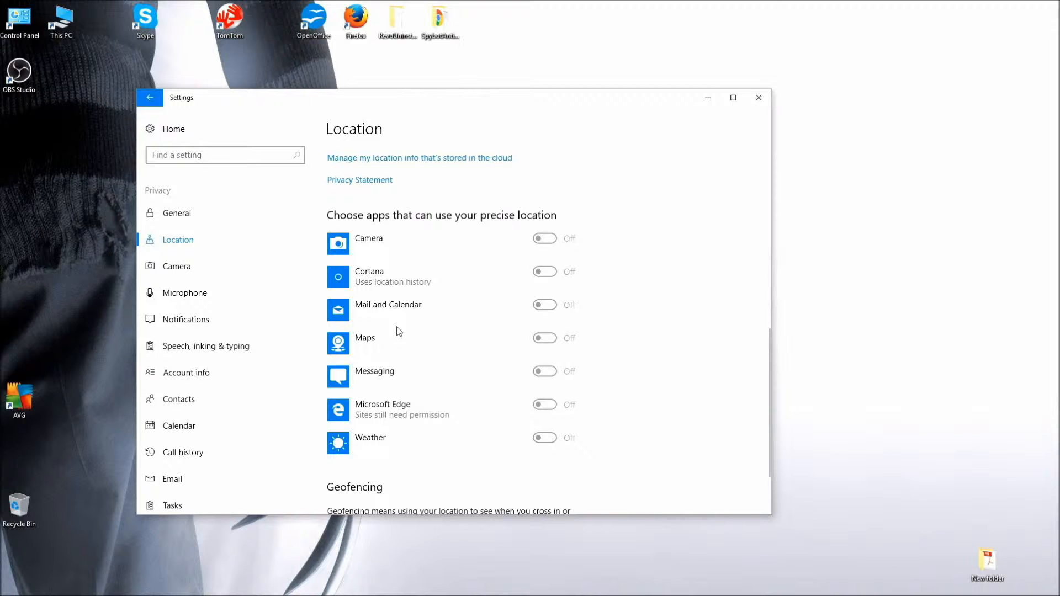
pyautogui.scroll(-2, 401, 398)
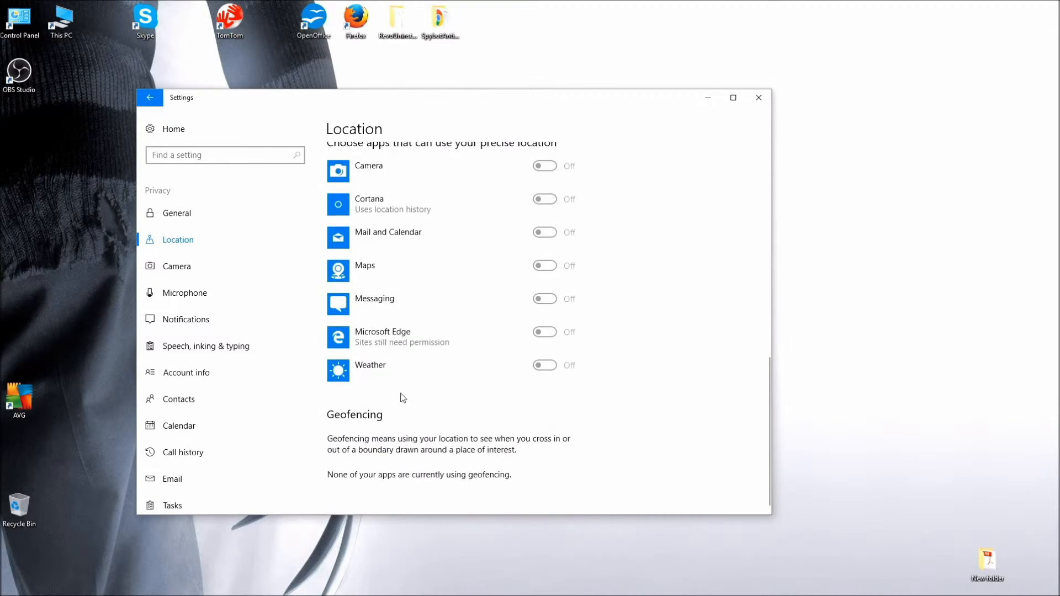
pyautogui.scroll(4, 504, 384)
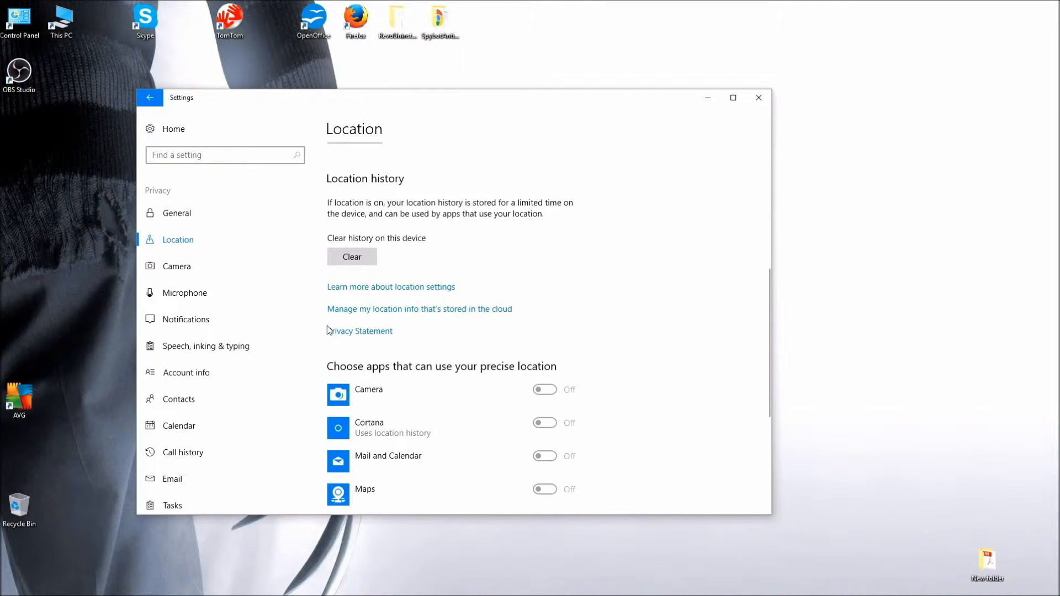
# In the Camera privacy settings, allow apps to use the camera hardware.
pyautogui.click(178, 267)
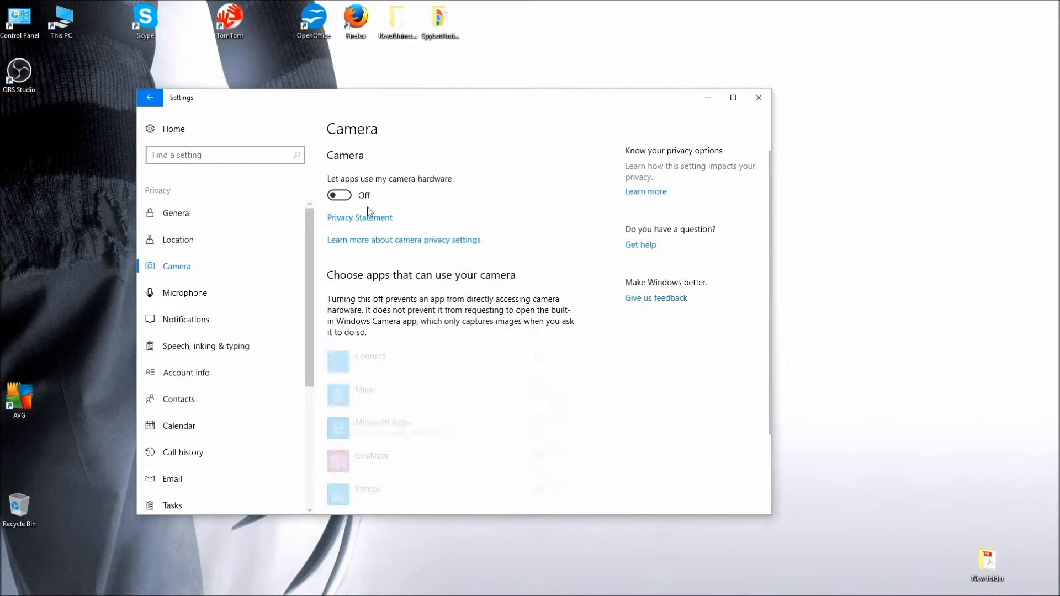
pyautogui.scroll(-2, 489, 361)
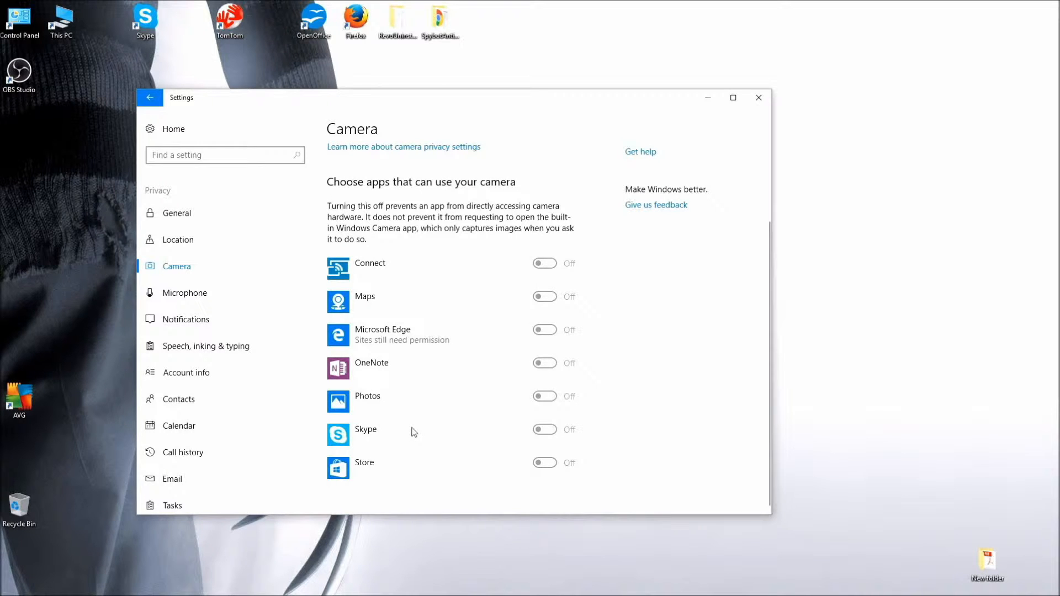
pyautogui.scroll(4, 497, 359)
pyautogui.click(337, 191)
pyautogui.scroll(-4, 452, 454)
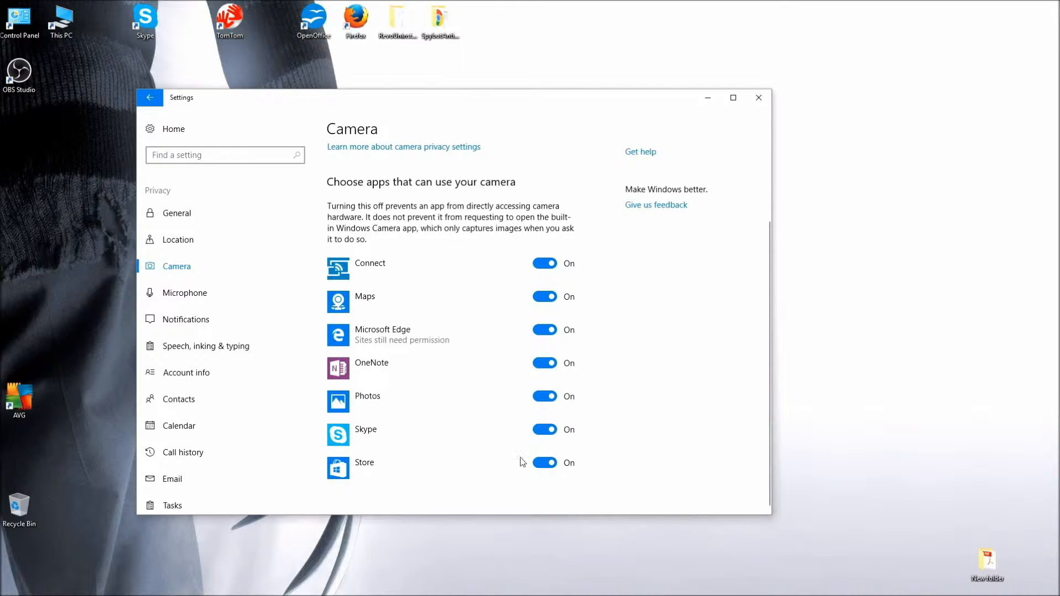
# Turn off camera access for Connect, Maps, Microsoft Edge, OneNote, Photos and Store, leaving Skype allowed.
pyautogui.scroll(2, 421, 335)
pyautogui.scroll(-2, 502, 422)
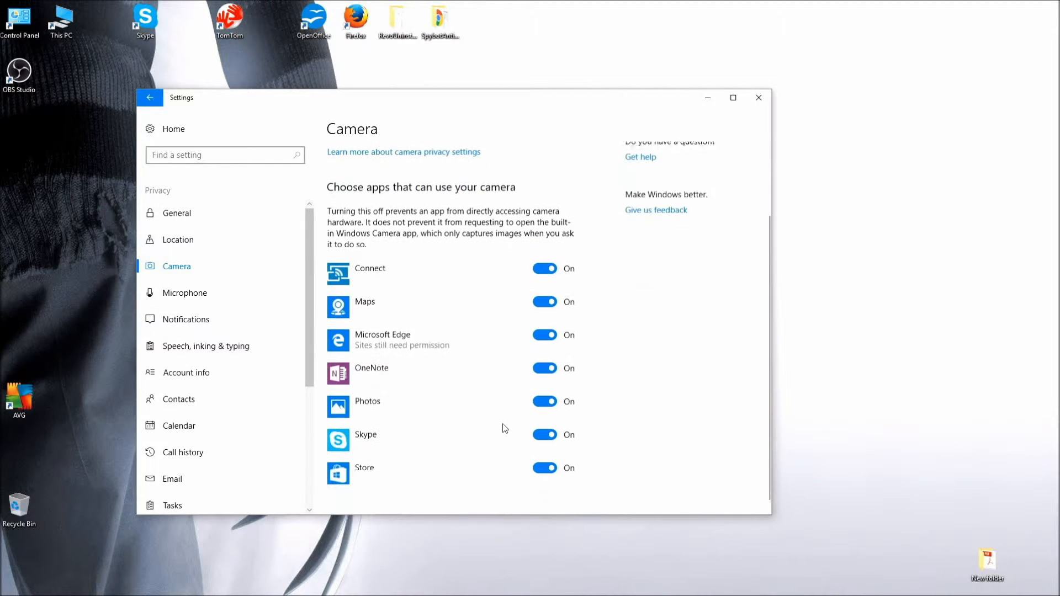
pyautogui.click(545, 263)
pyautogui.click(544, 297)
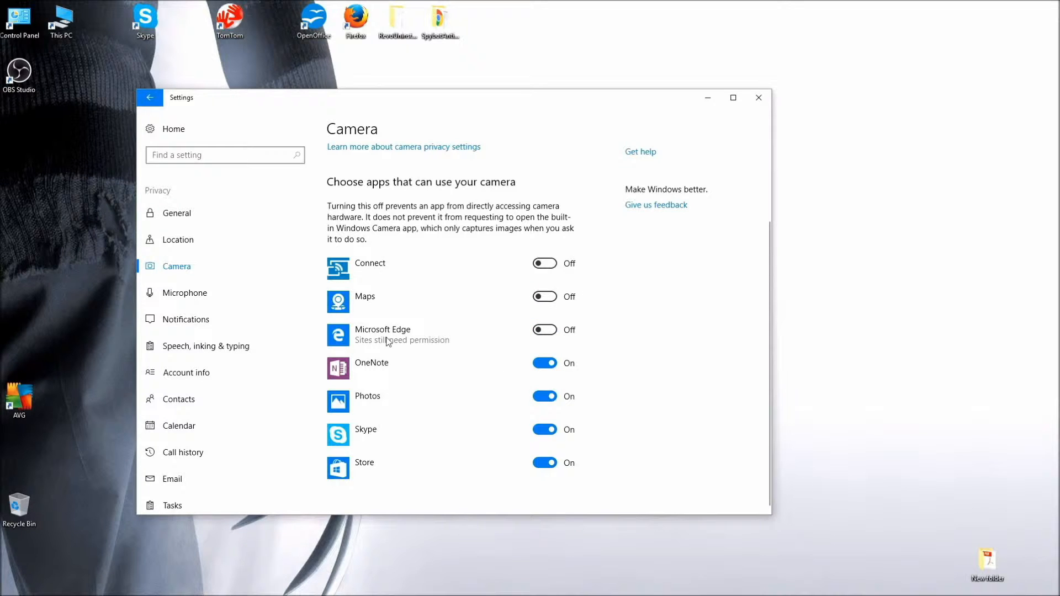
pyautogui.click(539, 364)
pyautogui.click(539, 399)
pyautogui.click(538, 468)
pyautogui.scroll(4, 485, 423)
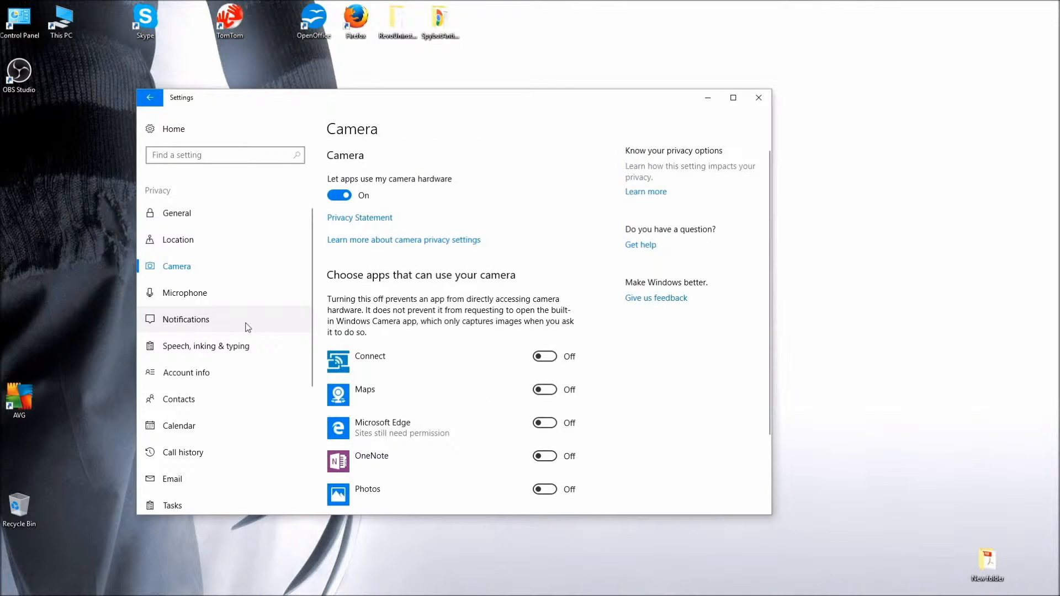
# Review the Microphone privacy settings, checking the overall permission and the list of apps from Messaging to Xbox Game bar.
pyautogui.click(199, 291)
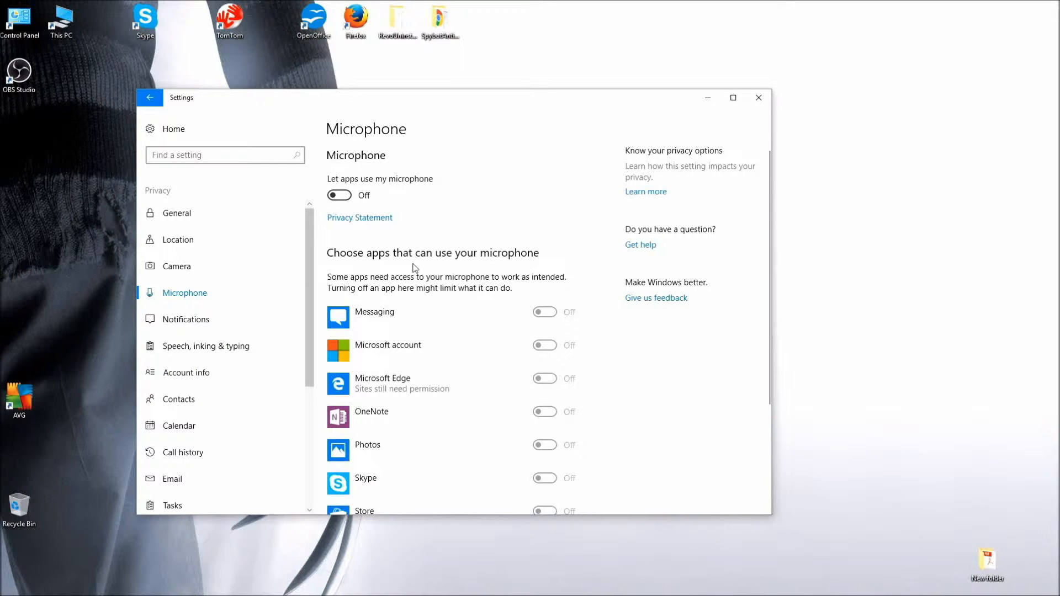
pyautogui.scroll(-3, 415, 267)
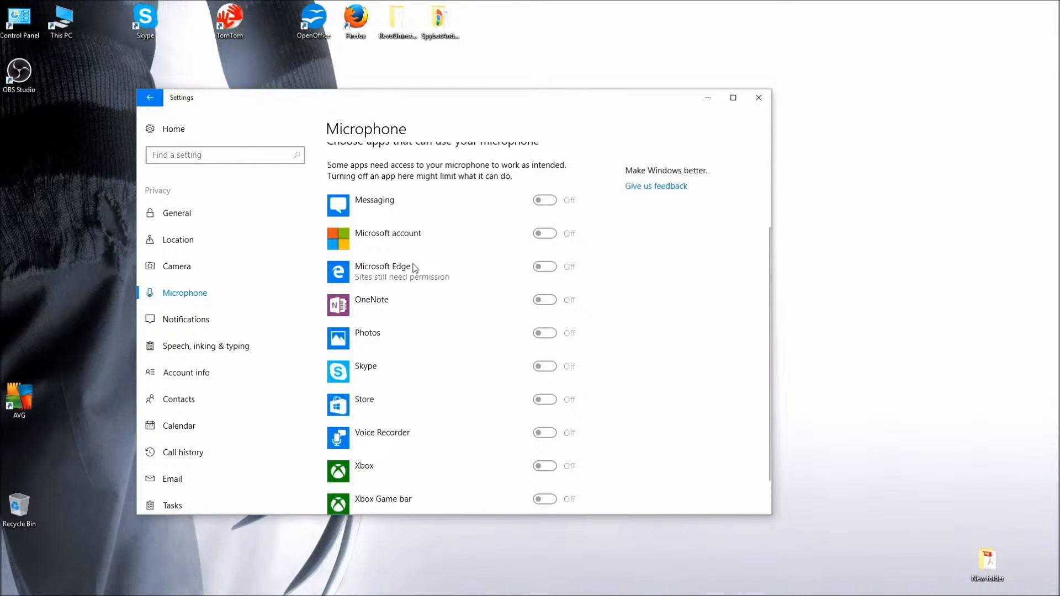
pyautogui.scroll(-1, 415, 268)
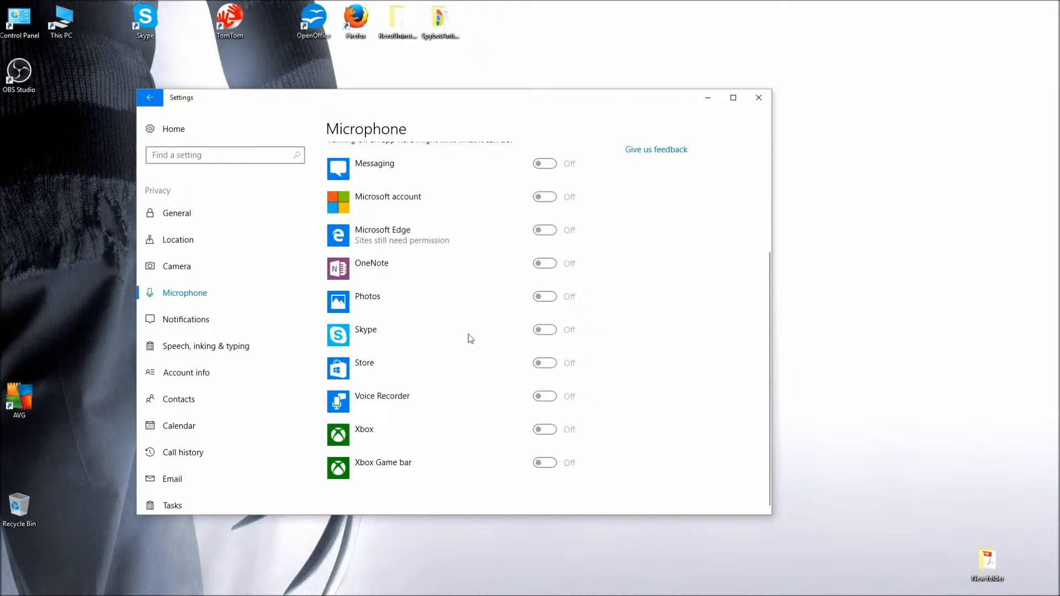
pyautogui.scroll(4, 470, 337)
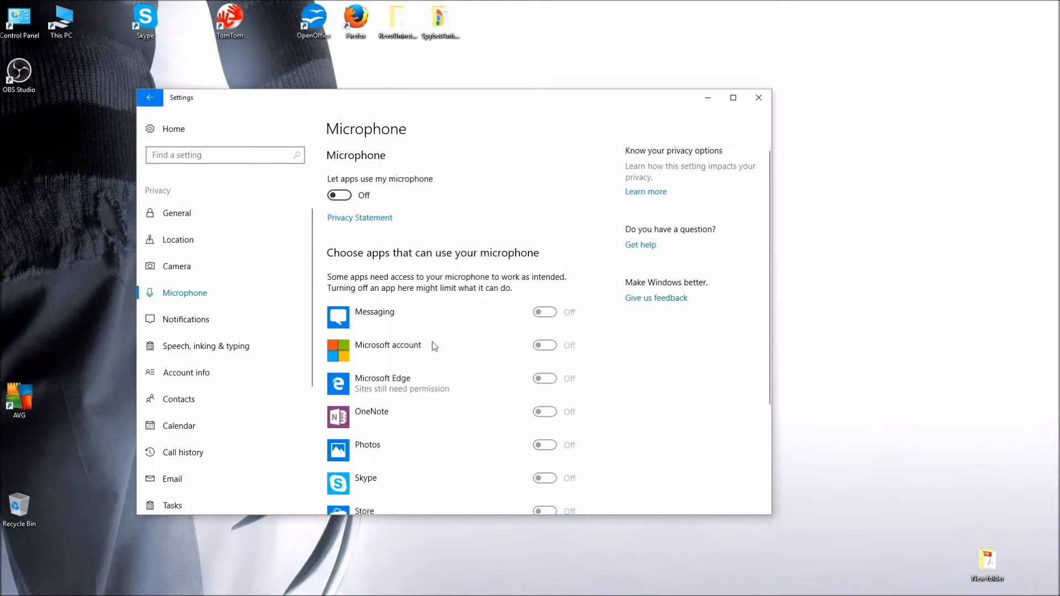
pyautogui.scroll(-4, 407, 321)
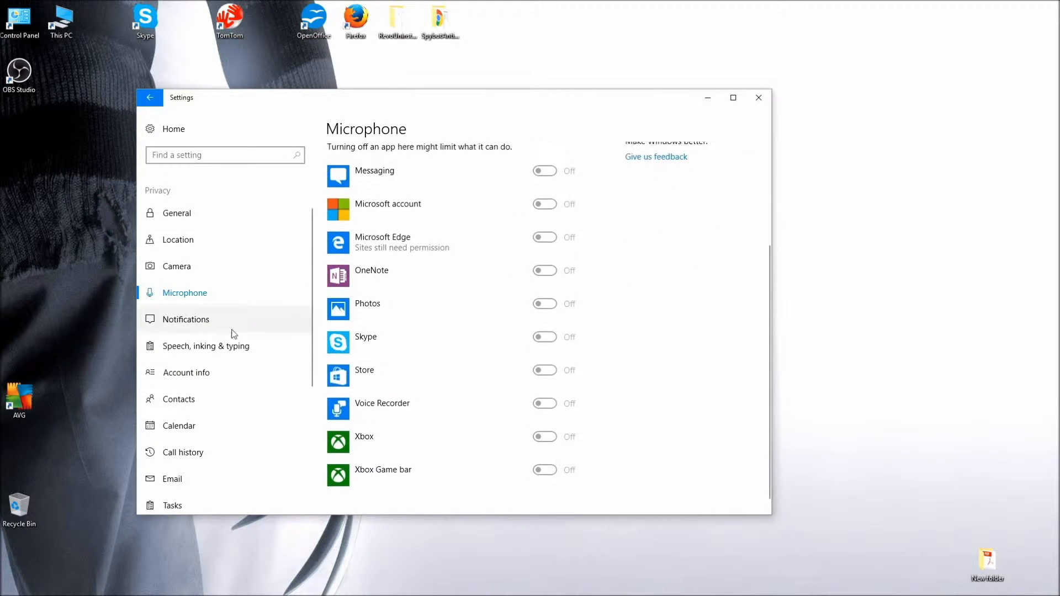
pyautogui.scroll(4, 494, 303)
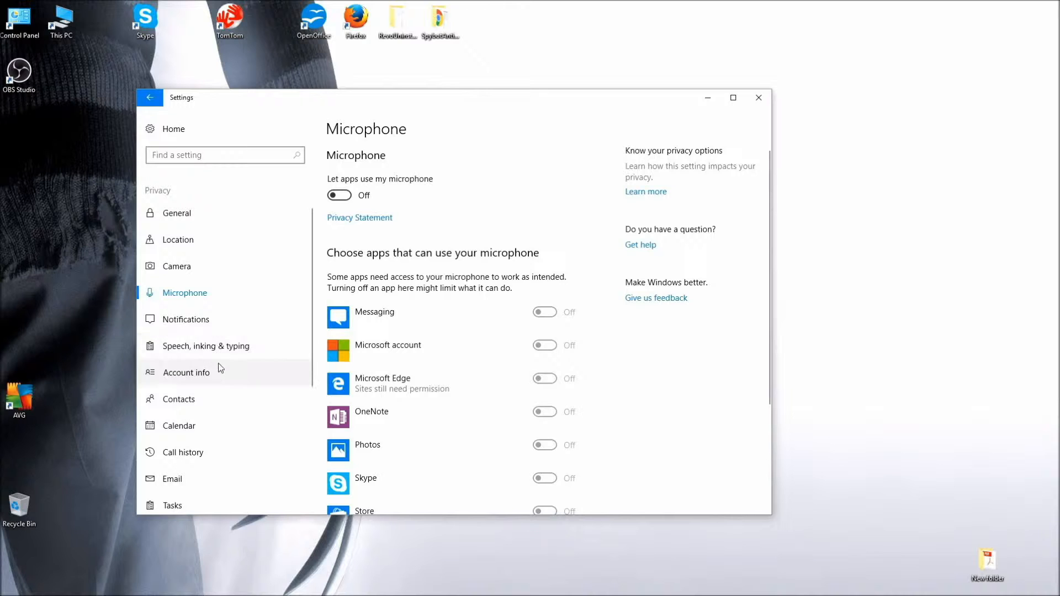
# Review the privacy settings for Notifications, Speech, inking & typing, Account info and Contacts, including the apps that can access contacts.
pyautogui.click(190, 321)
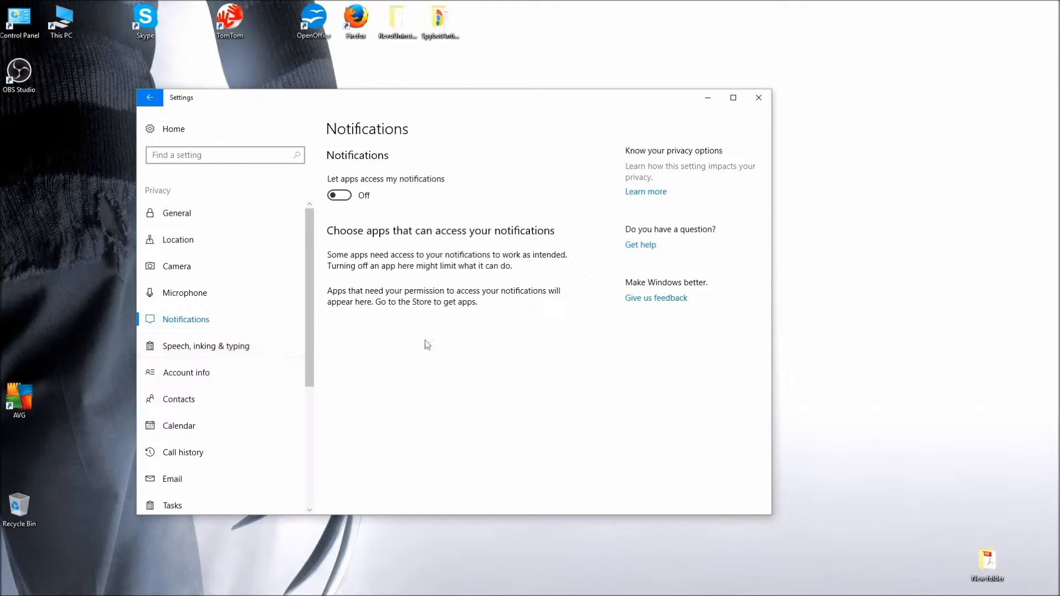
pyautogui.click(216, 352)
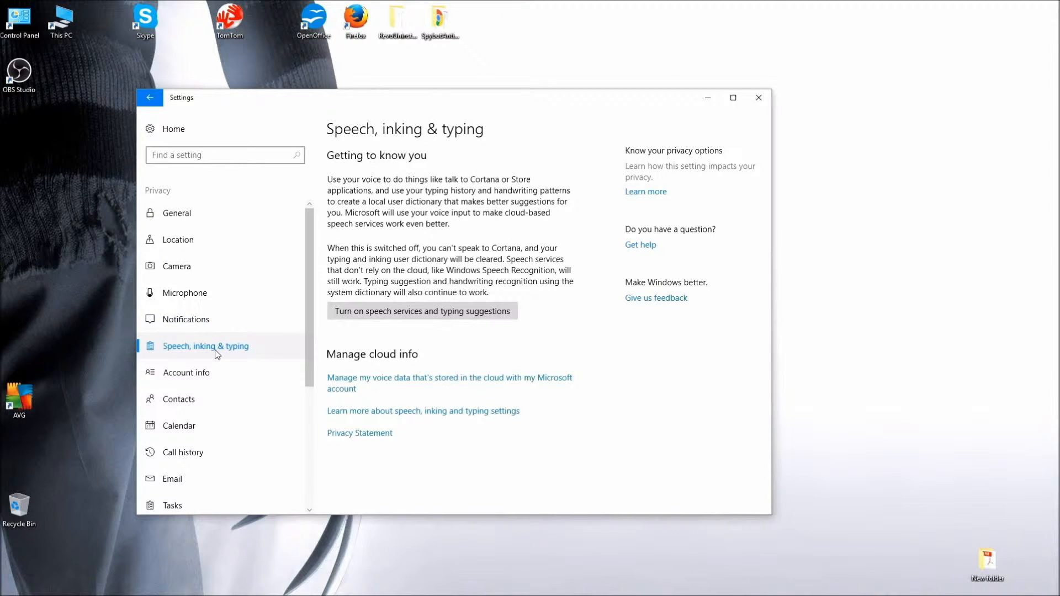
pyautogui.click(179, 375)
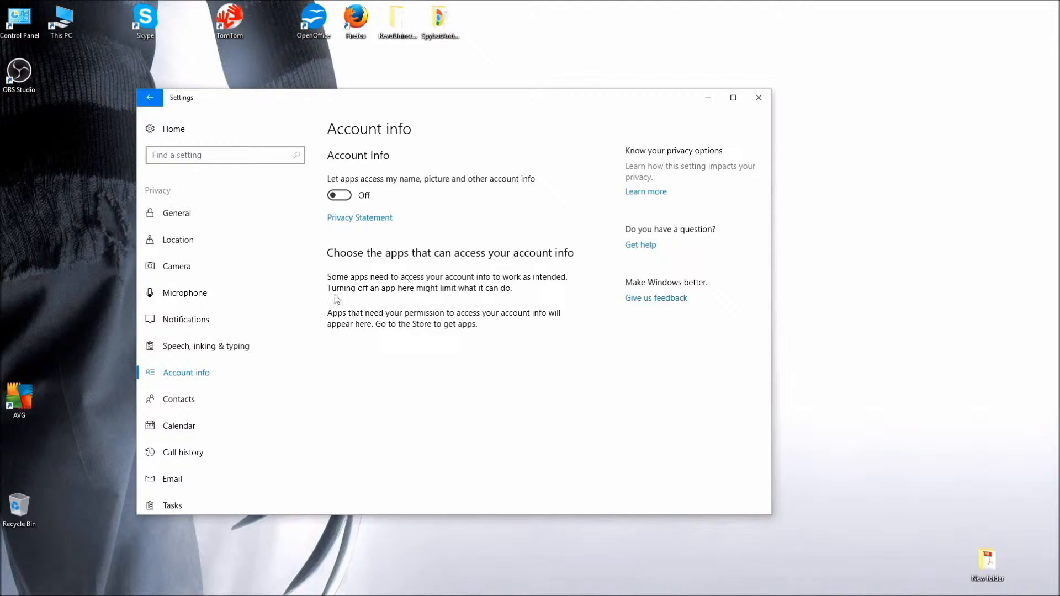
pyautogui.click(180, 404)
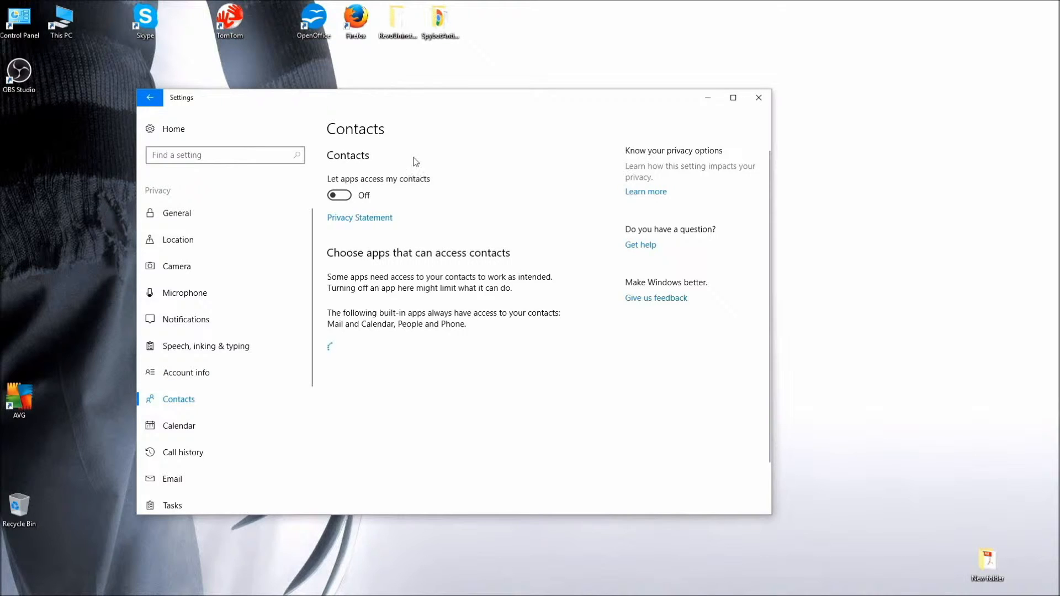
pyautogui.scroll(-1, 406, 382)
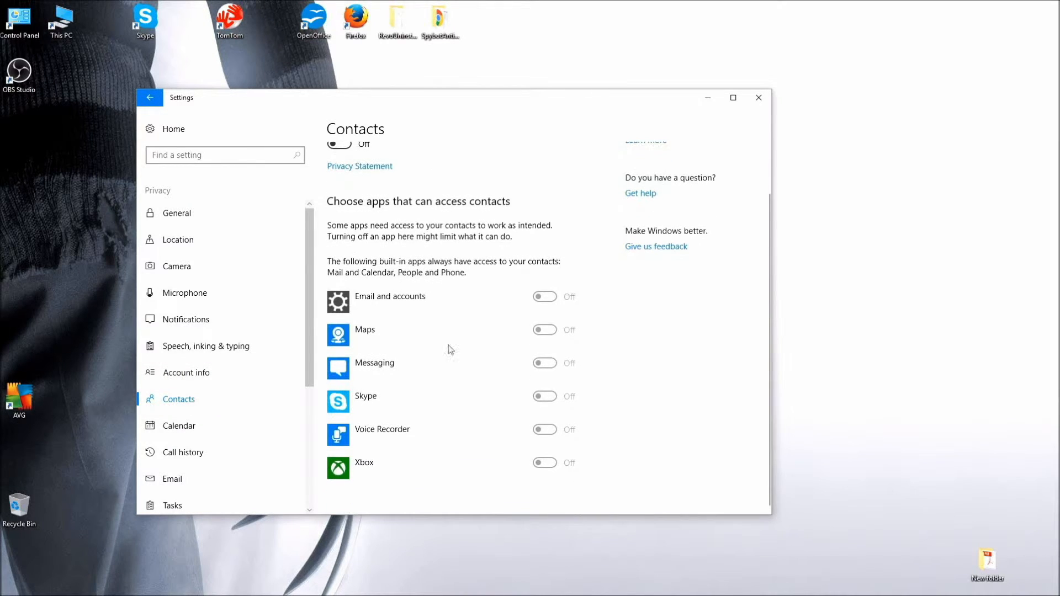
pyautogui.scroll(1, 438, 431)
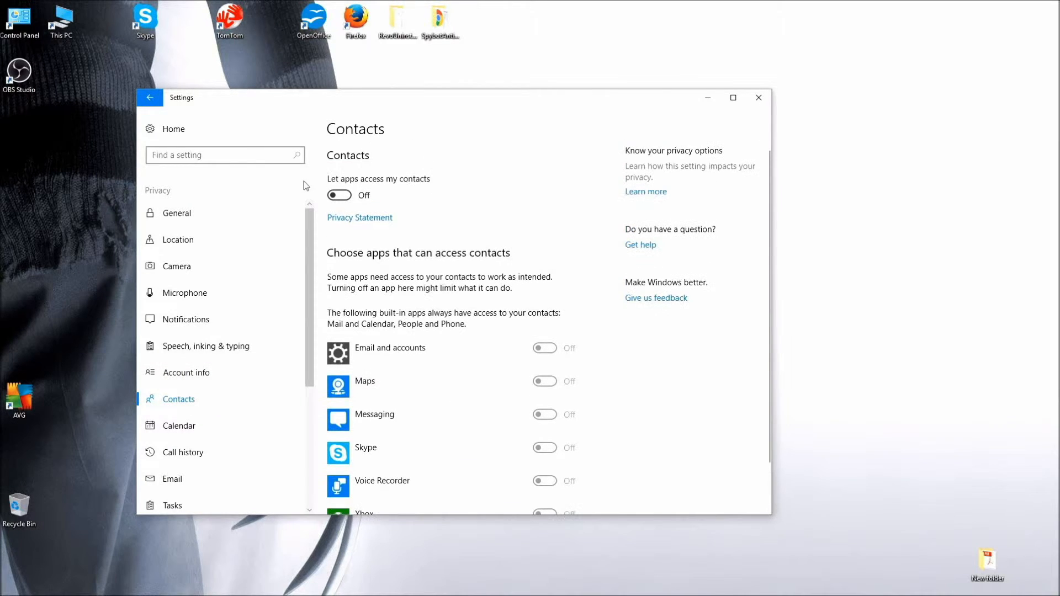
# Review the app access permissions for Calendar, Call history, Email and Tasks.
pyautogui.click(176, 429)
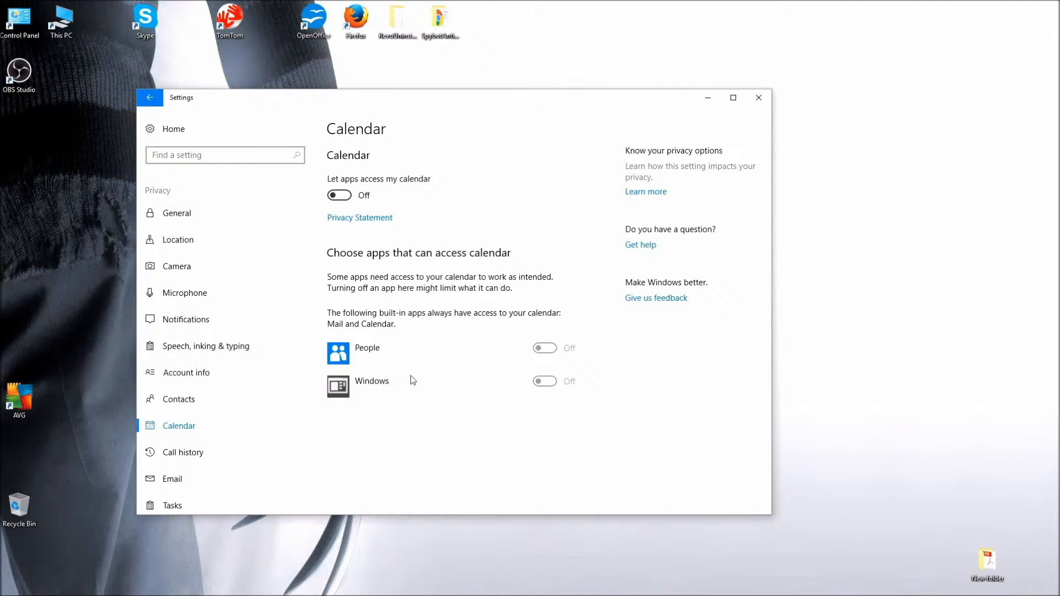
pyautogui.click(162, 452)
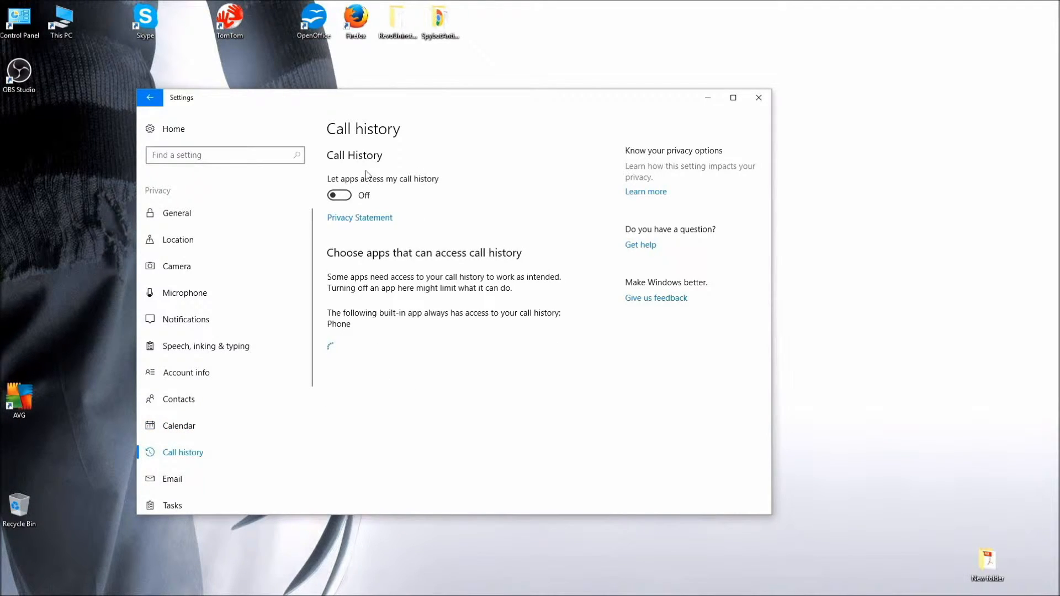
pyautogui.click(166, 479)
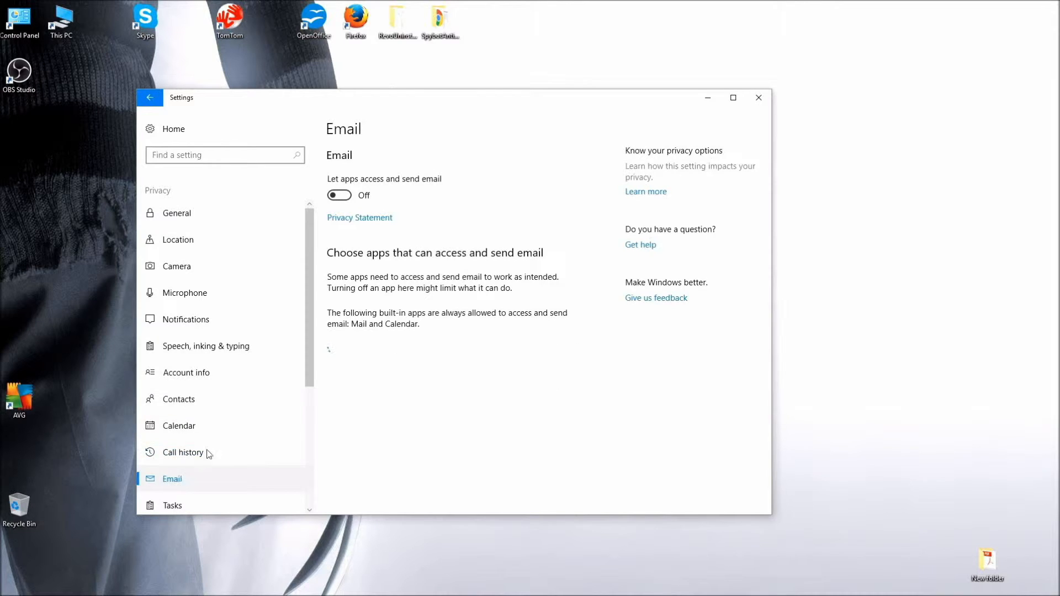
pyautogui.scroll(-1, 225, 425)
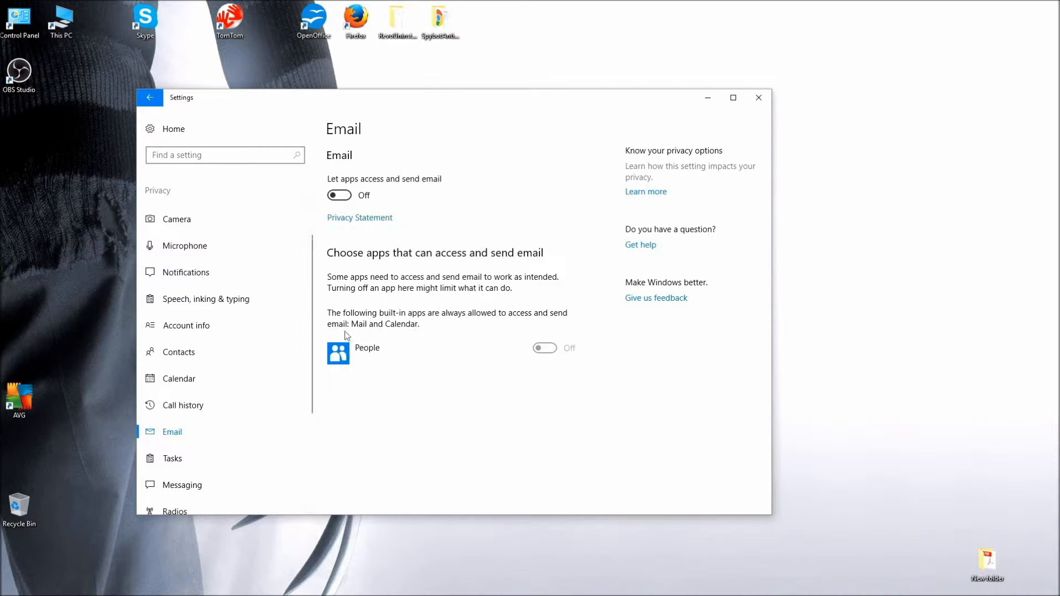
pyautogui.scroll(-3, 271, 354)
pyautogui.click(260, 316)
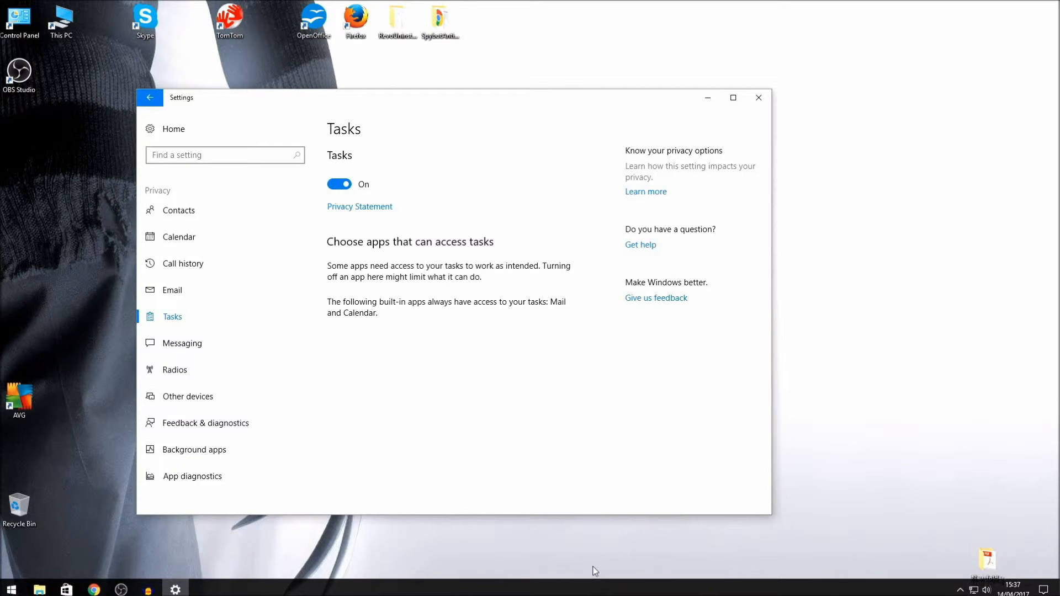
# Review the Messaging, Radios and Other devices privacy settings, including syncing with devices and the Windows Phone app permissions.
pyautogui.click(168, 342)
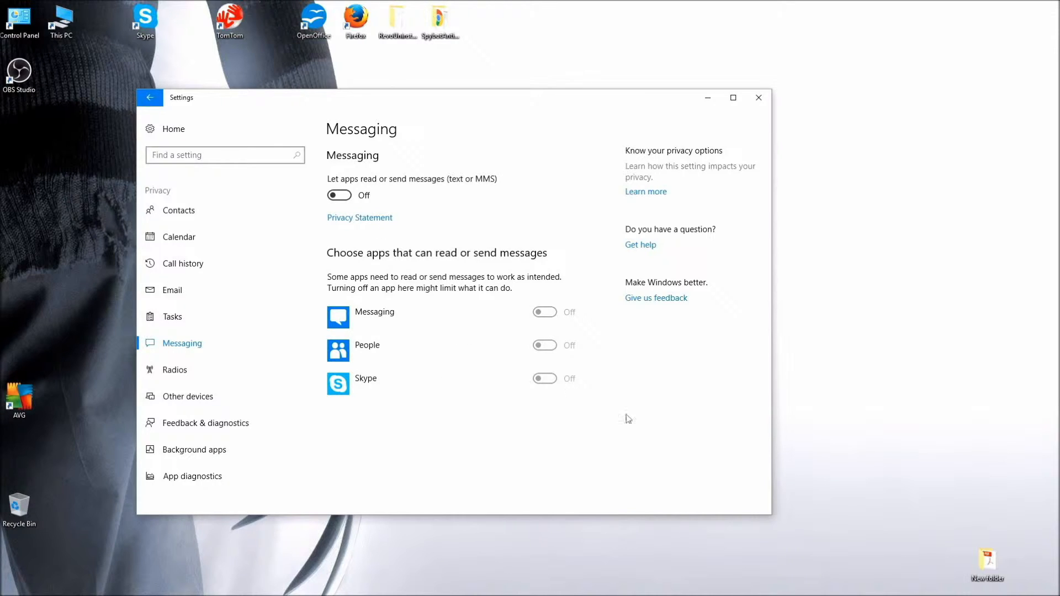
pyautogui.click(172, 370)
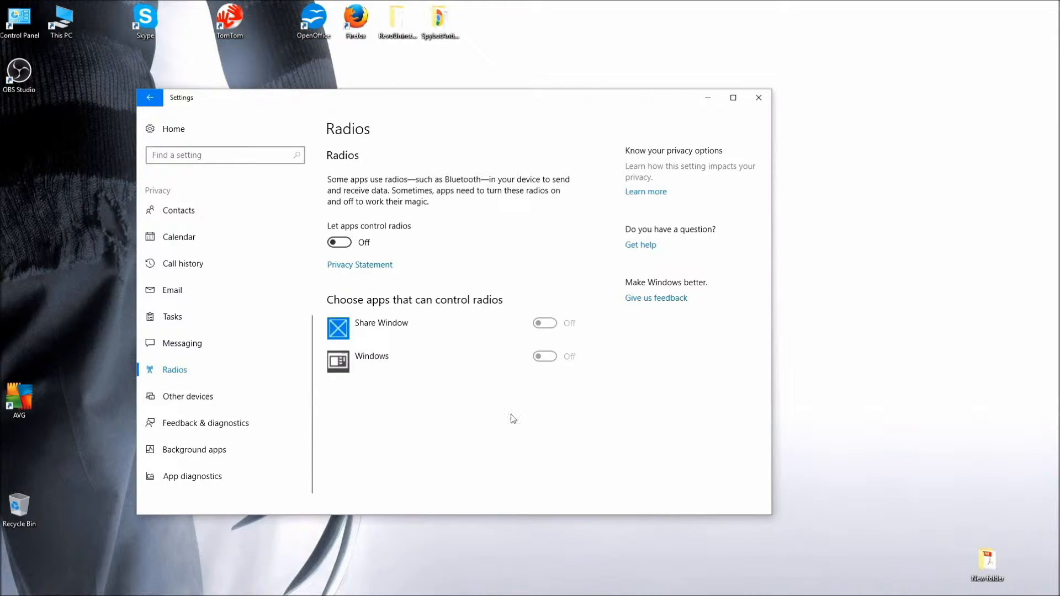
pyautogui.click(202, 399)
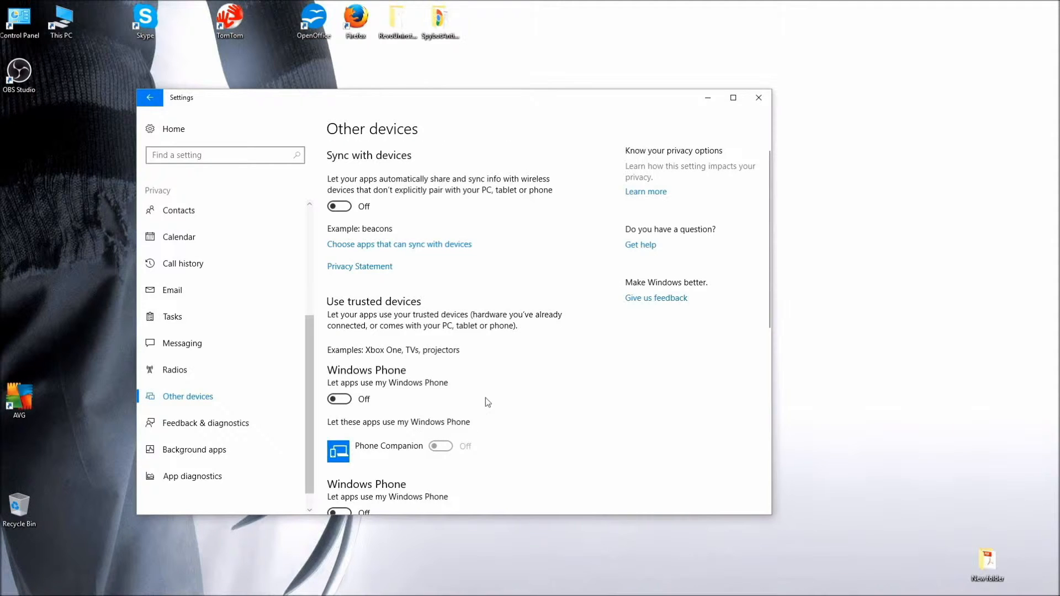
pyautogui.scroll(-3, 487, 401)
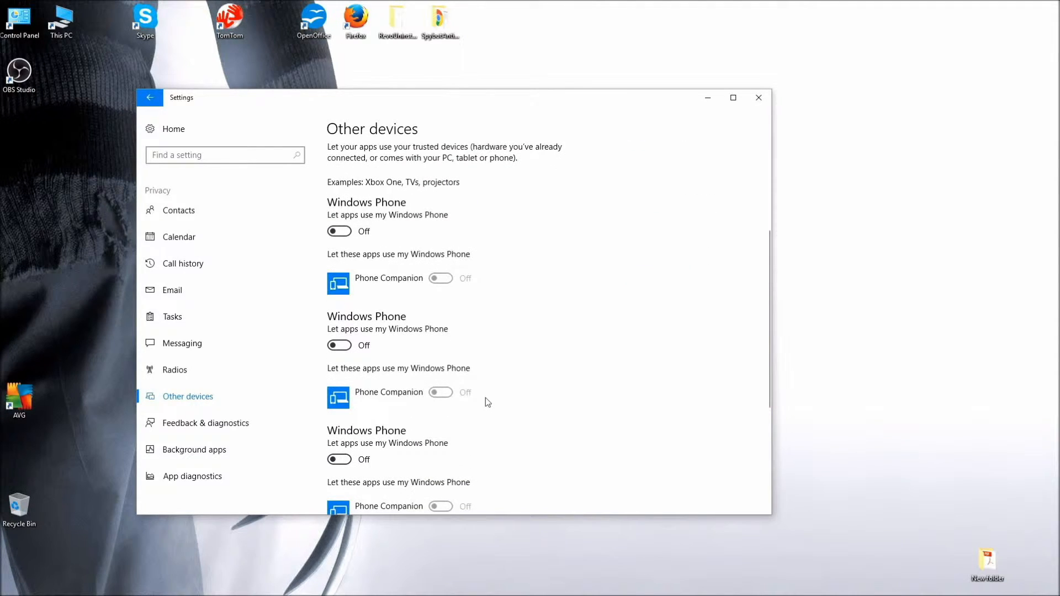
pyautogui.scroll(-2, 487, 402)
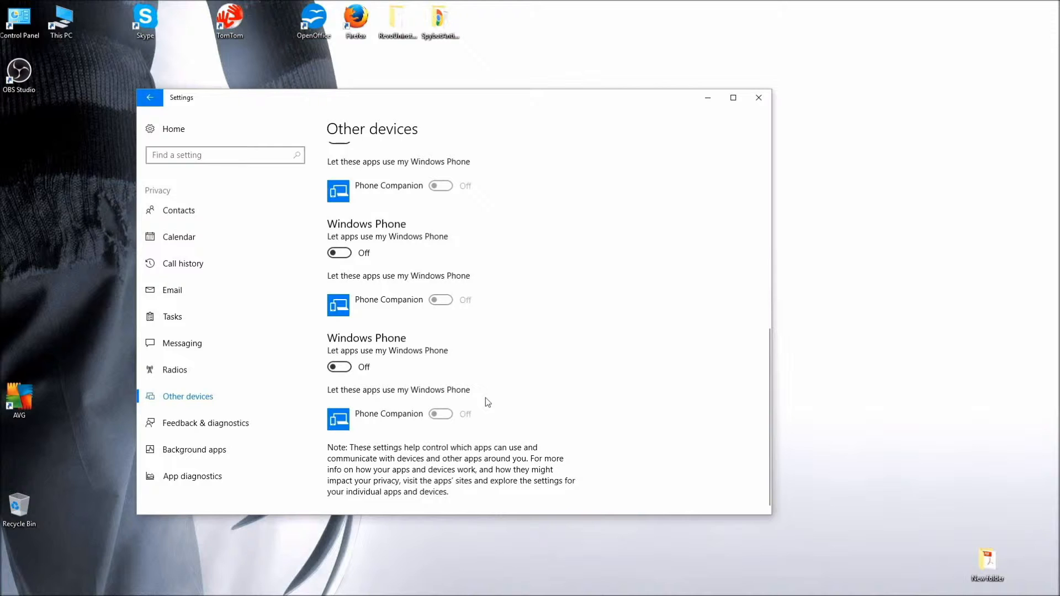
# Review the Other devices and Feedback & diagnostics privacy settings, keeping the feedback frequency at Never.
pyautogui.scroll(5, 487, 402)
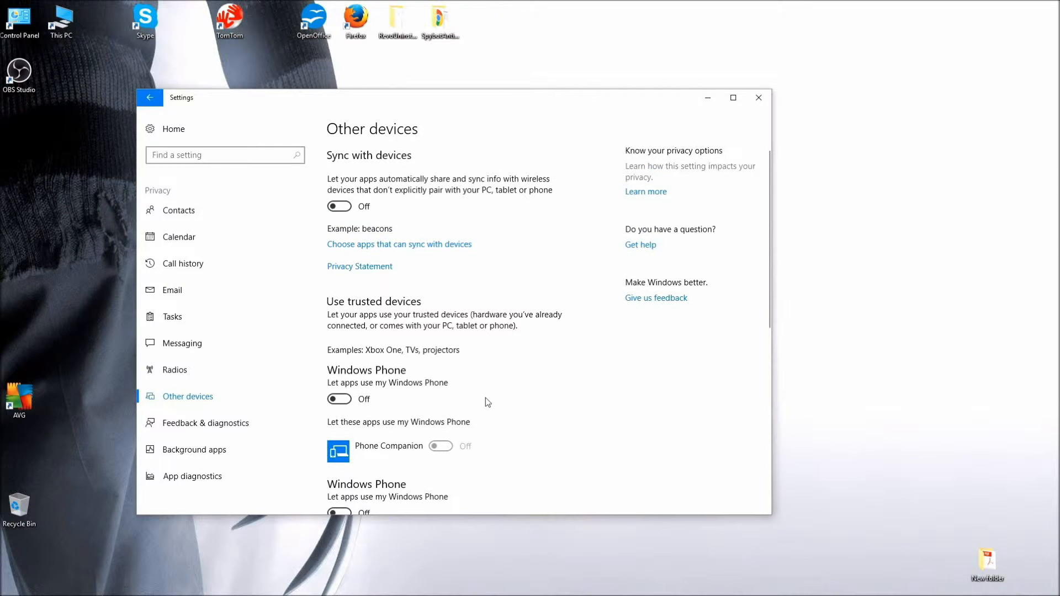
pyautogui.scroll(-5, 486, 398)
pyautogui.click(173, 427)
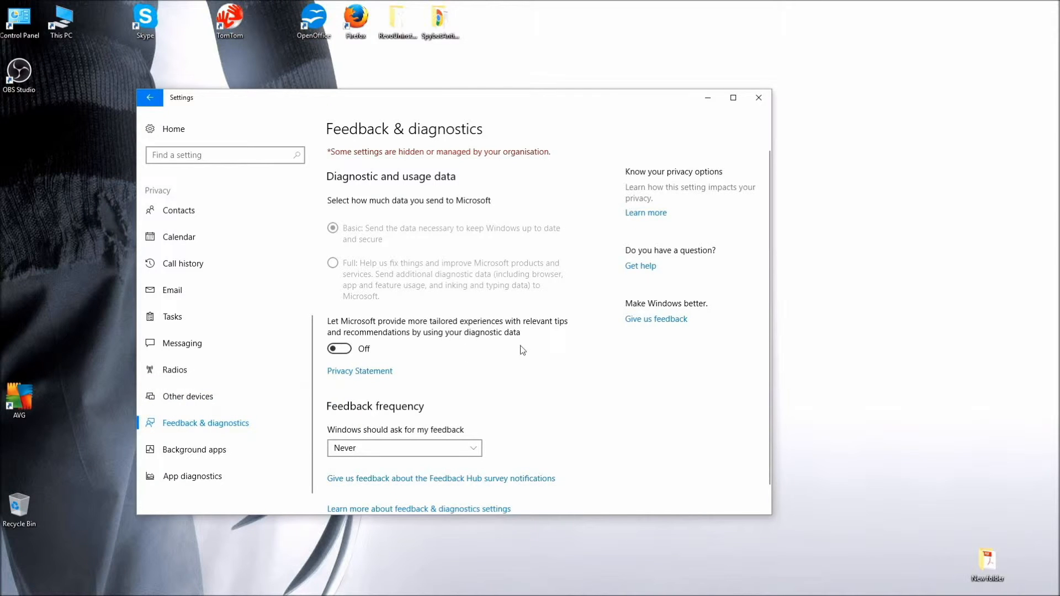
pyautogui.scroll(-1, 552, 372)
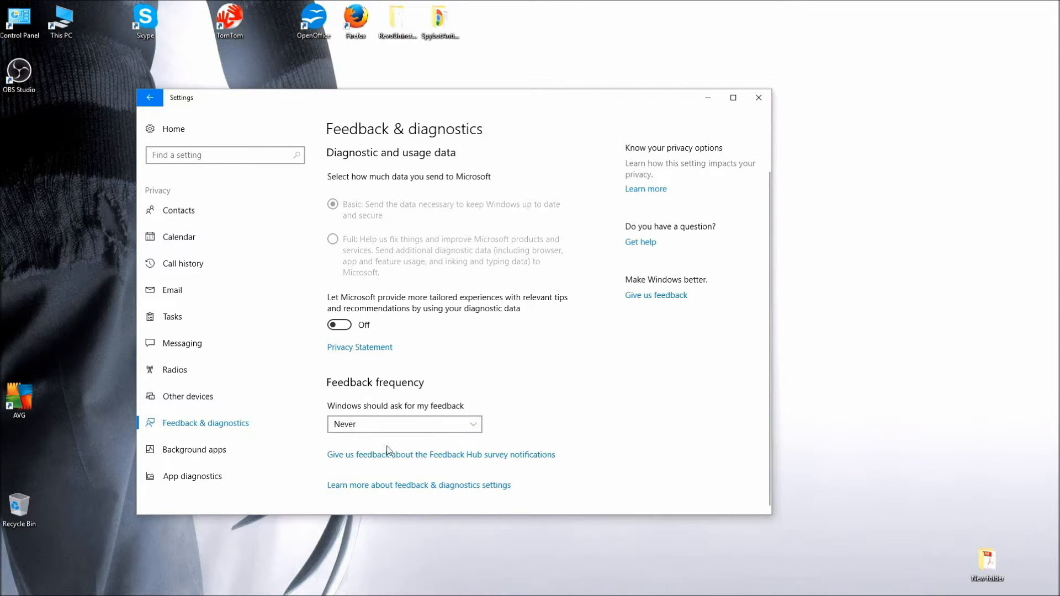
pyautogui.click(366, 424)
pyautogui.click(358, 424)
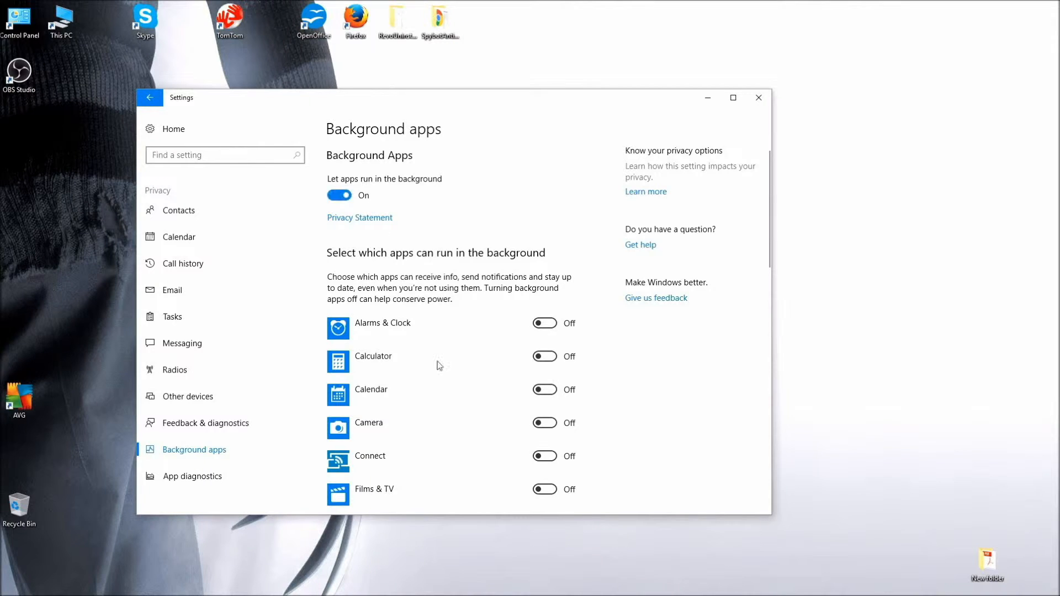
# Look through the background apps and stop Paint 3D from running in the background.
pyautogui.scroll(-3, 438, 365)
pyautogui.scroll(2, 440, 365)
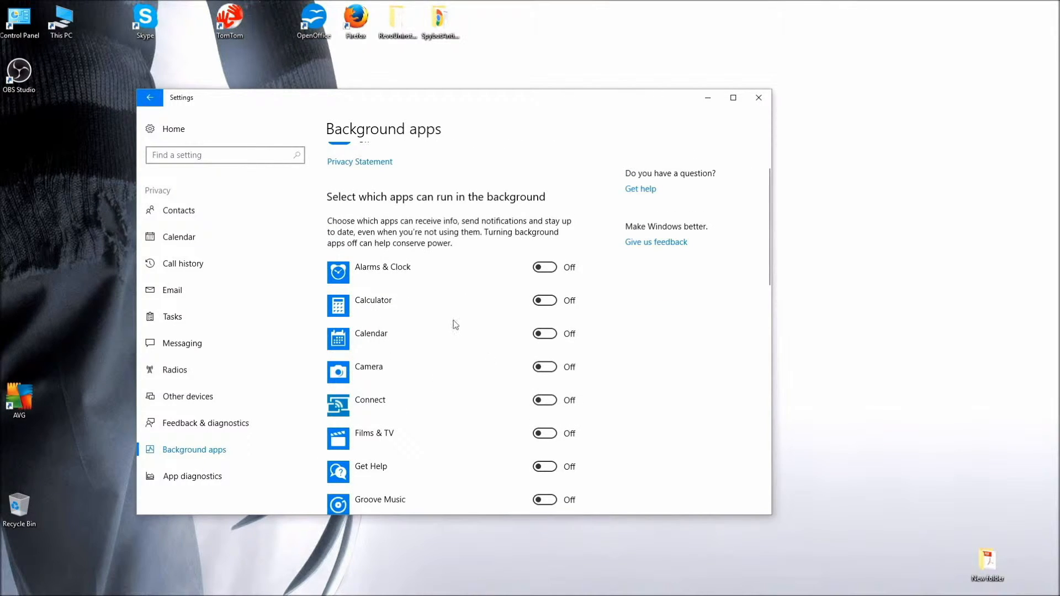
pyautogui.scroll(-3, 455, 325)
pyautogui.scroll(-6, 455, 325)
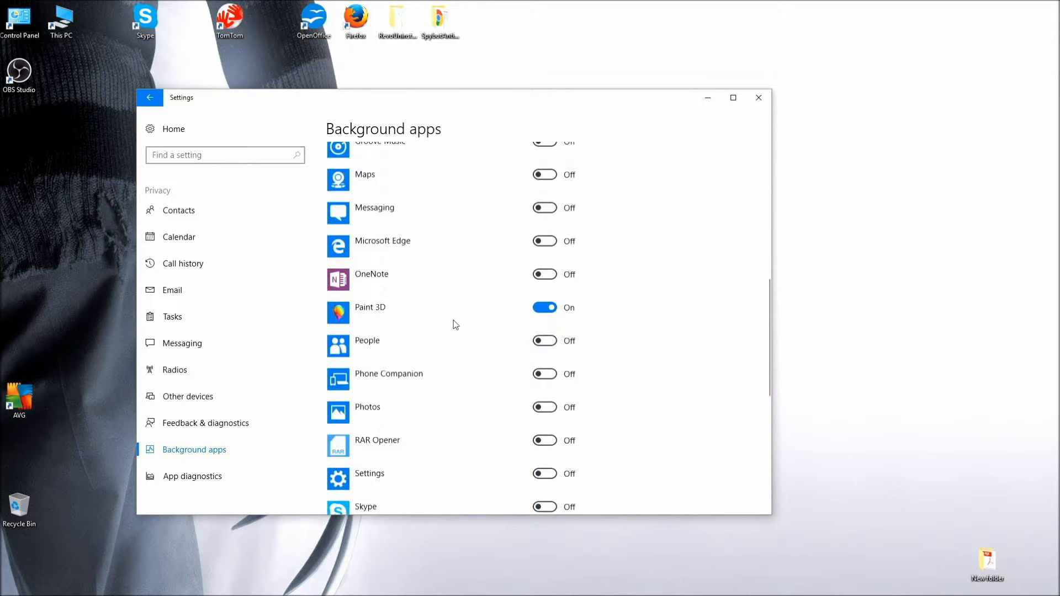
pyautogui.scroll(4, 456, 324)
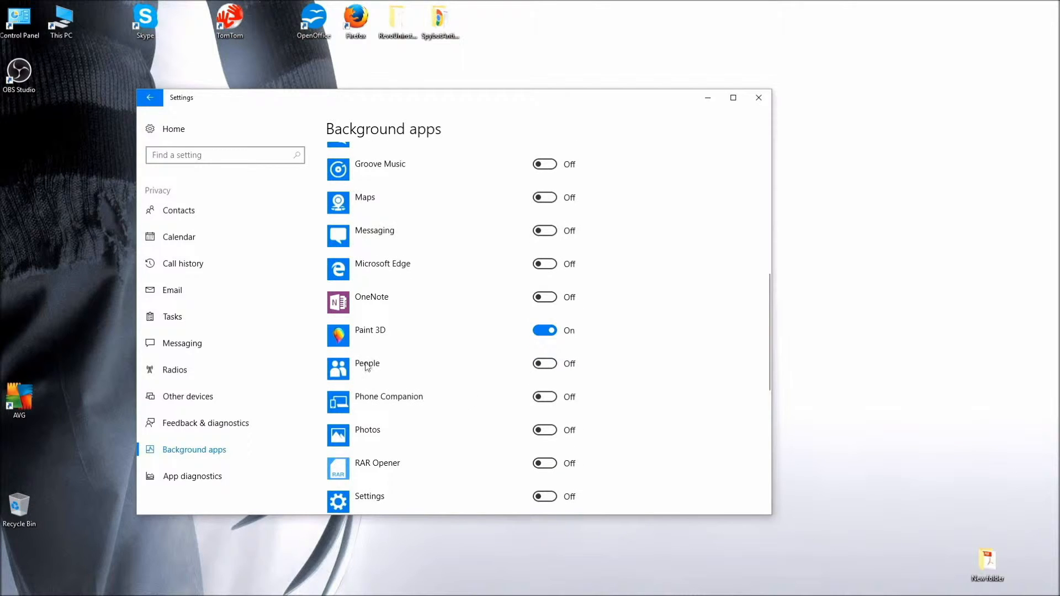
pyautogui.click(546, 331)
# Review the Background apps settings, checking the overall permission and the permissions of the individual apps.
pyautogui.scroll(-4, 476, 354)
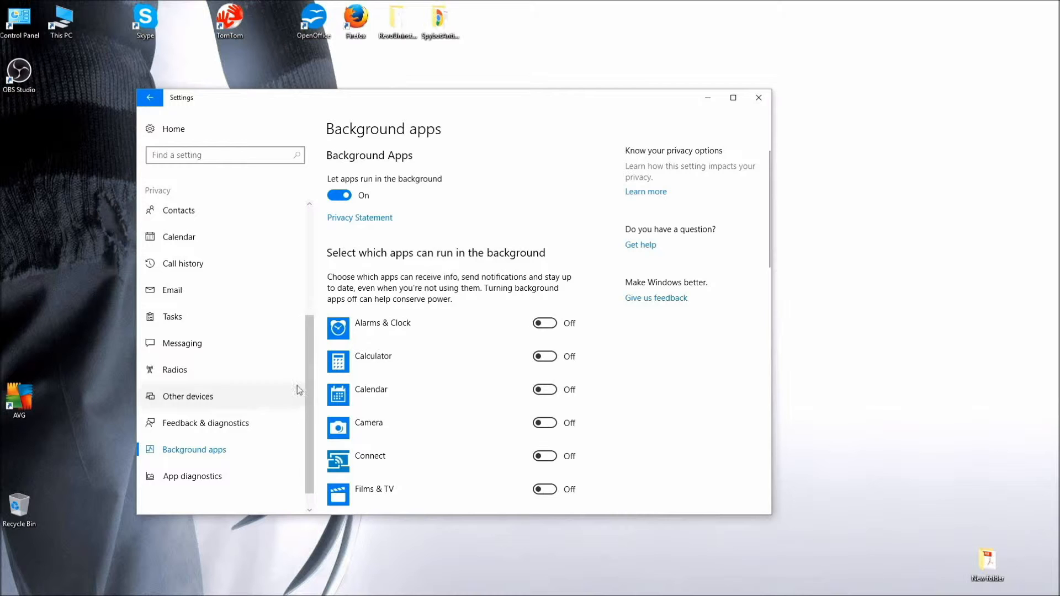
pyautogui.moveTo(307, 364); pyautogui.dragTo(307, 440)
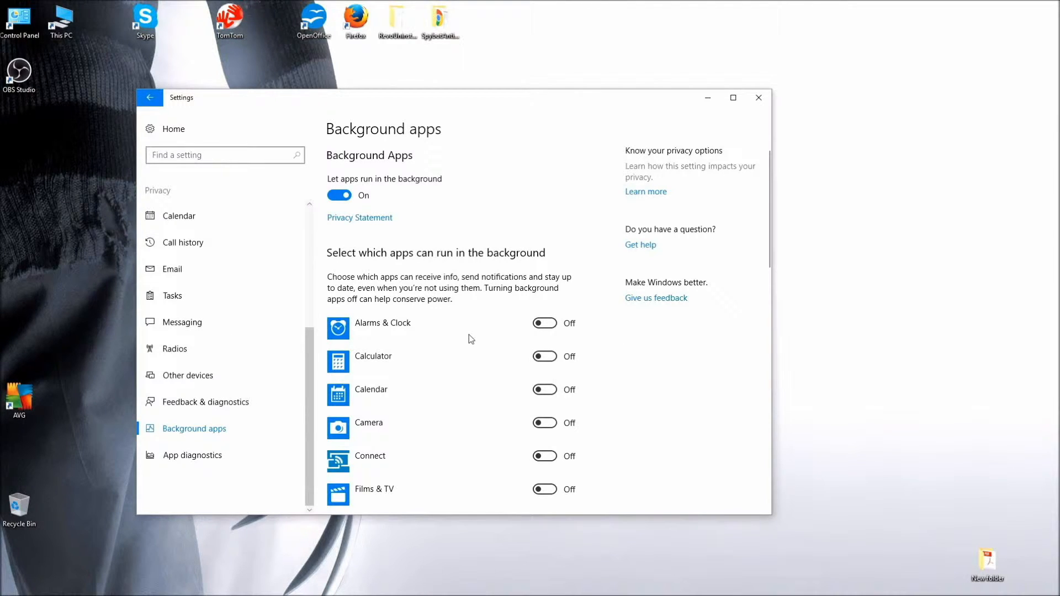
pyautogui.scroll(-3, 470, 336)
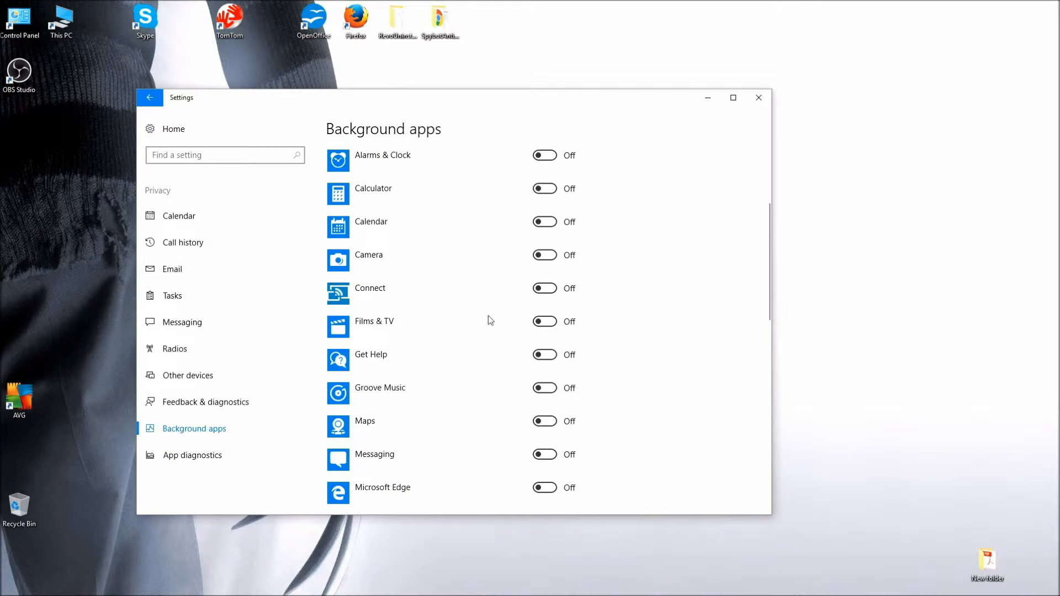
pyautogui.scroll(3, 471, 300)
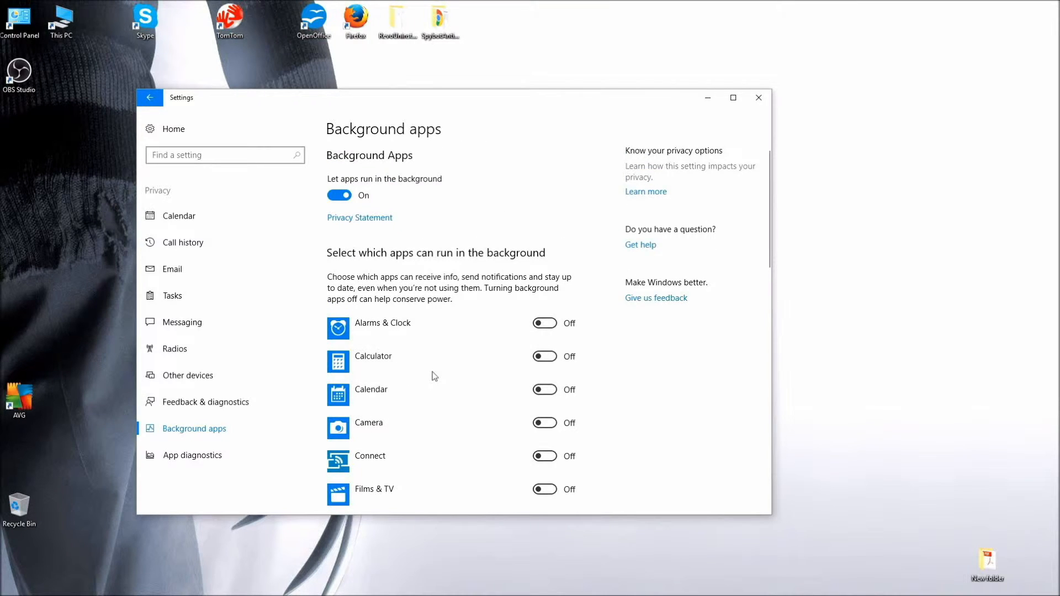
pyautogui.scroll(-1, 439, 375)
pyautogui.scroll(-3, 439, 375)
pyautogui.scroll(-1, 439, 375)
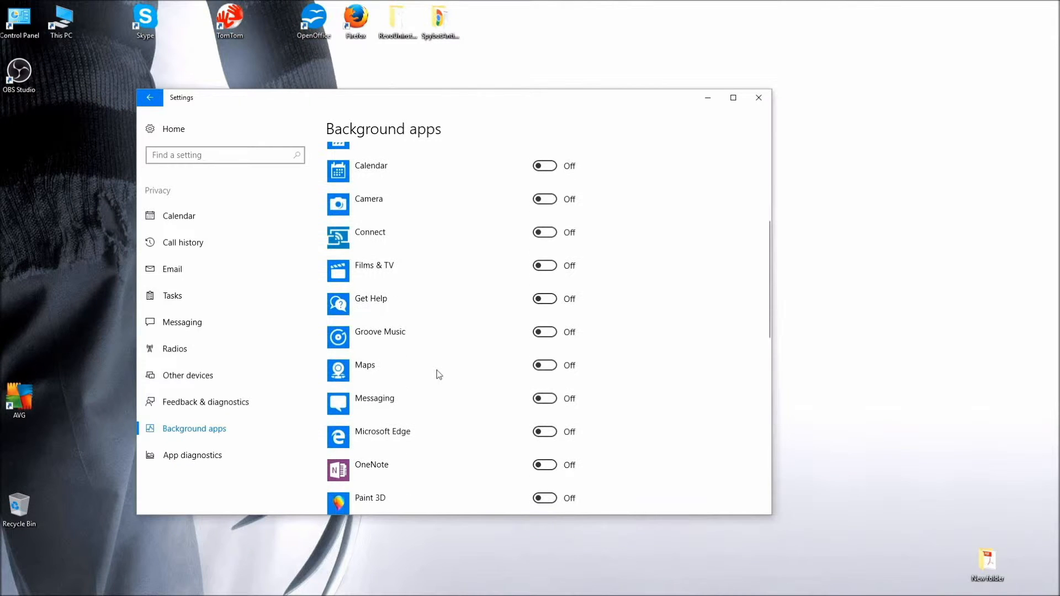
pyautogui.scroll(4, 428, 343)
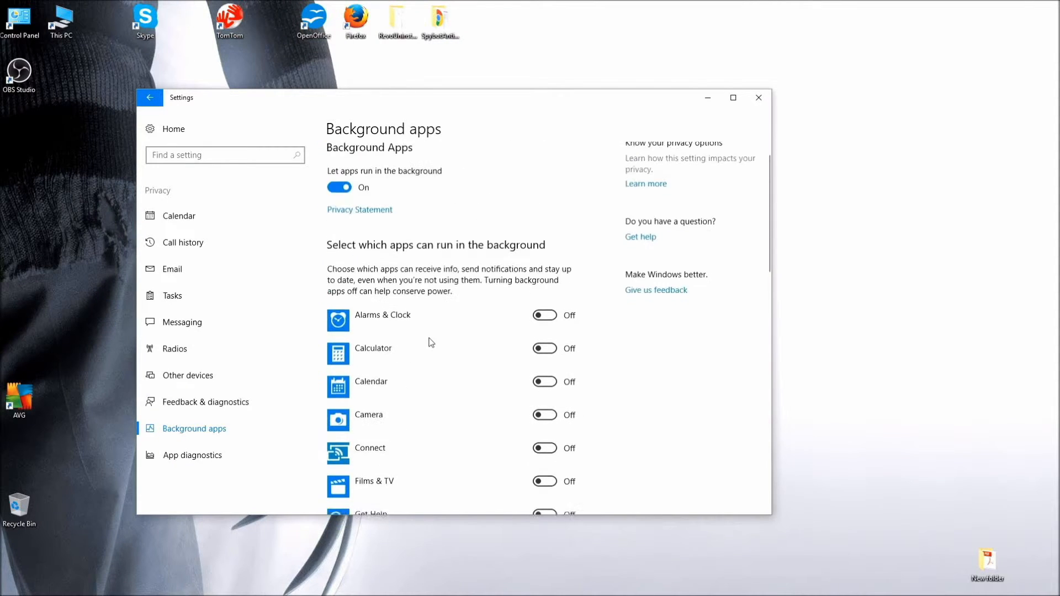
pyautogui.scroll(-4, 482, 468)
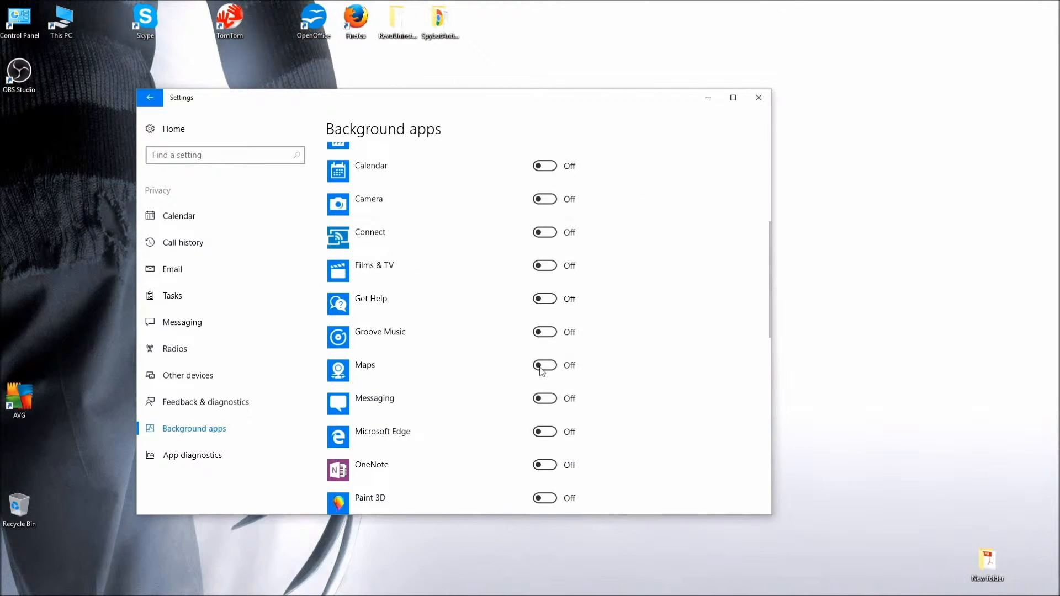
# Stop View 3D and Wireless Display Media Viewer from running in the background.
pyautogui.scroll(-1, 461, 430)
pyautogui.scroll(-6, 436, 440)
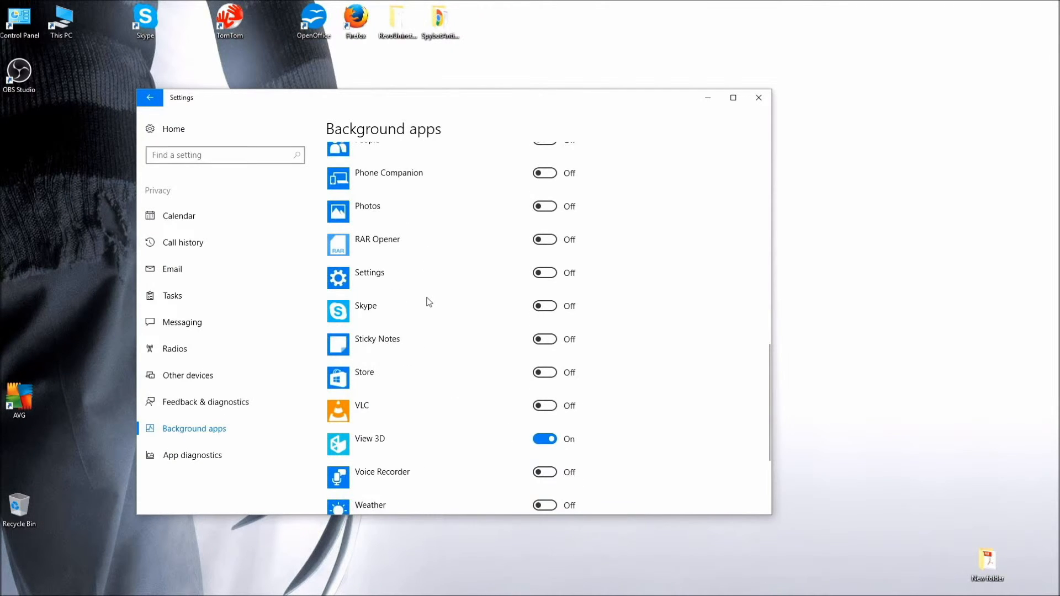
pyautogui.scroll(-2, 429, 302)
pyautogui.scroll(2, 409, 273)
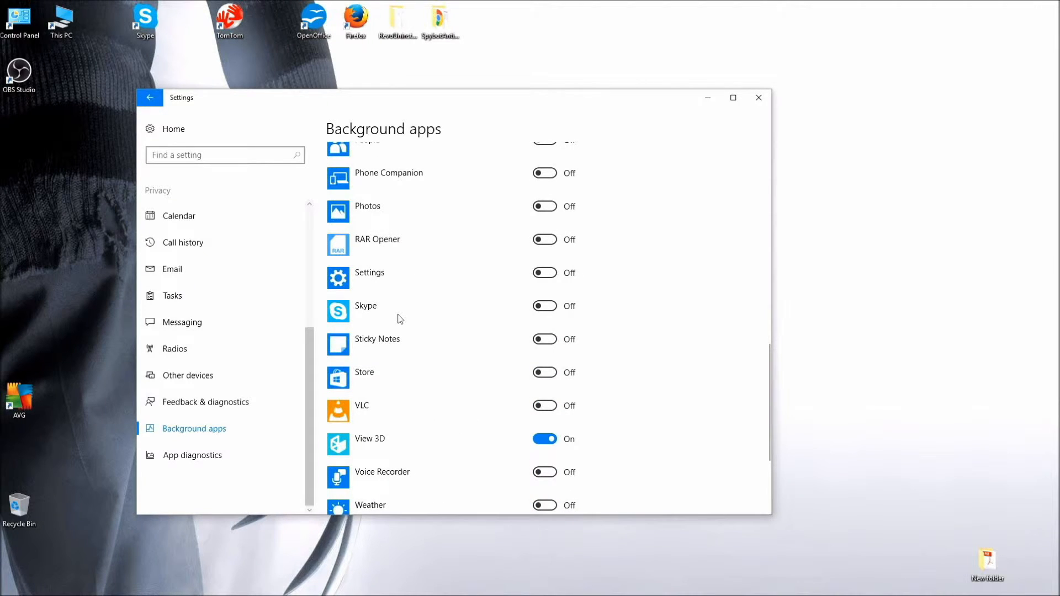
pyautogui.scroll(-3, 425, 355)
pyautogui.click(544, 298)
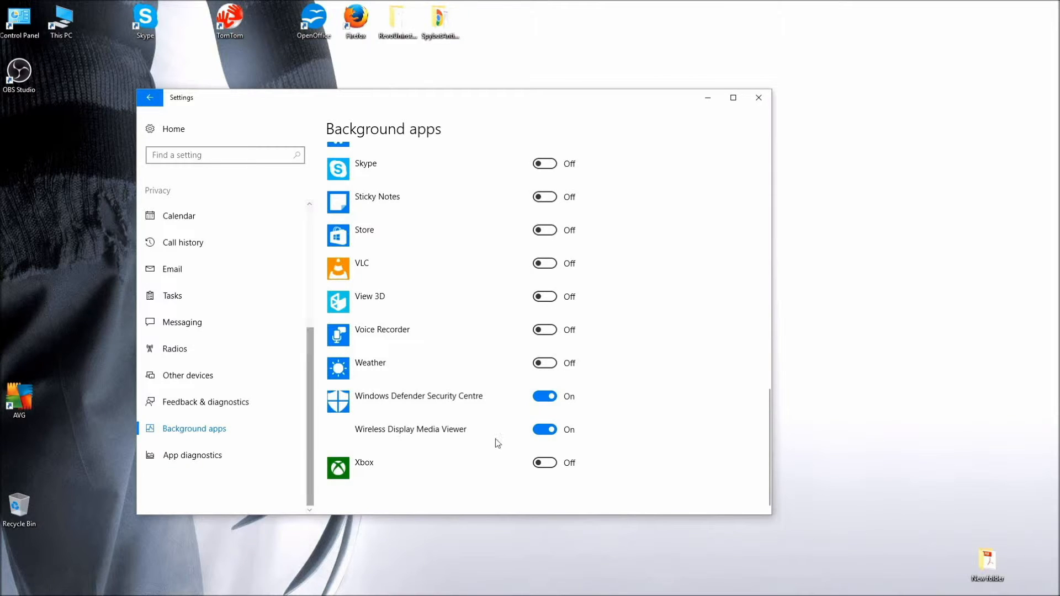
pyautogui.click(540, 433)
pyautogui.scroll(5, 485, 459)
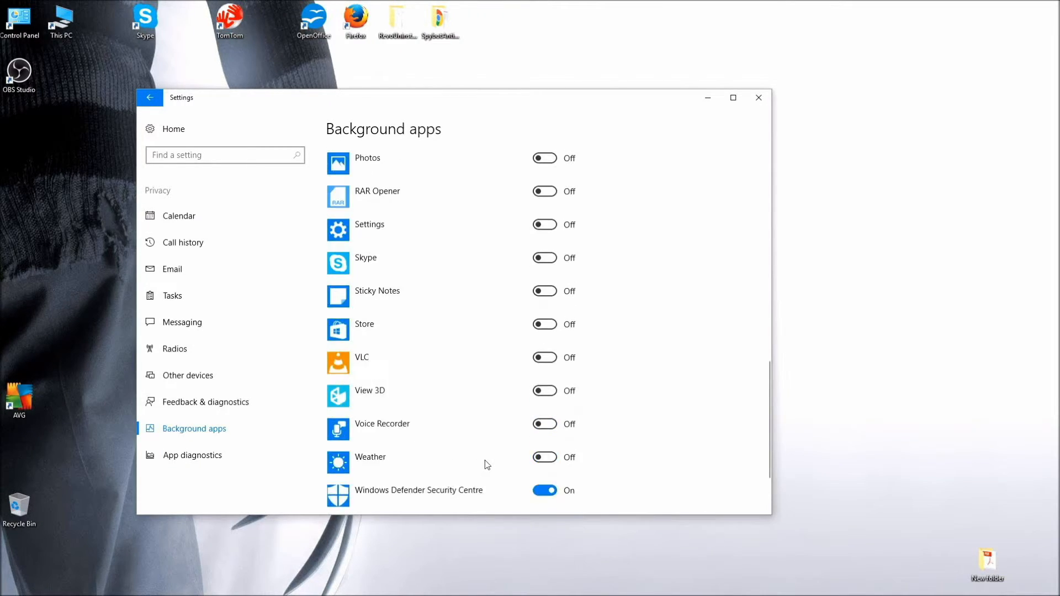
# Review the App diagnostics privacy settings and look over the list of privacy categories once more.
pyautogui.click(192, 455)
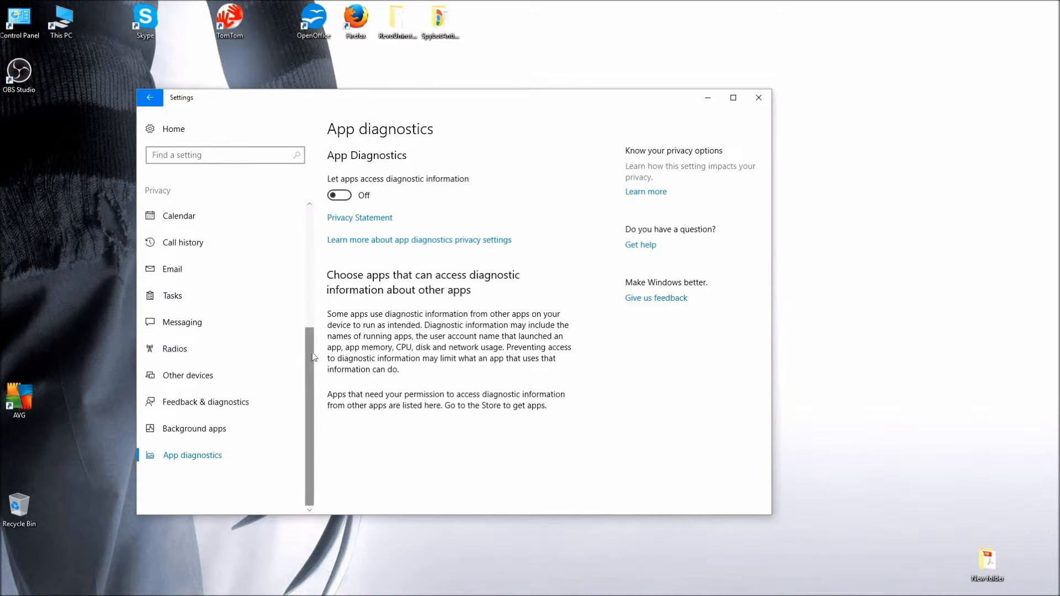
pyautogui.scroll(3, 318, 256)
pyautogui.scroll(2, 320, 242)
pyautogui.scroll(-8, 231, 311)
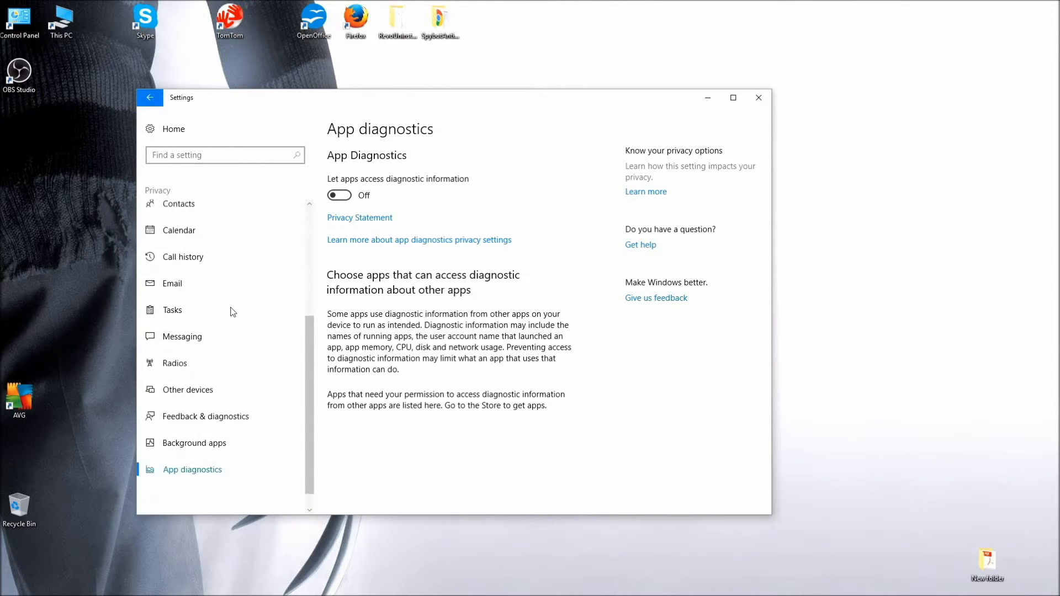
pyautogui.scroll(5, 232, 312)
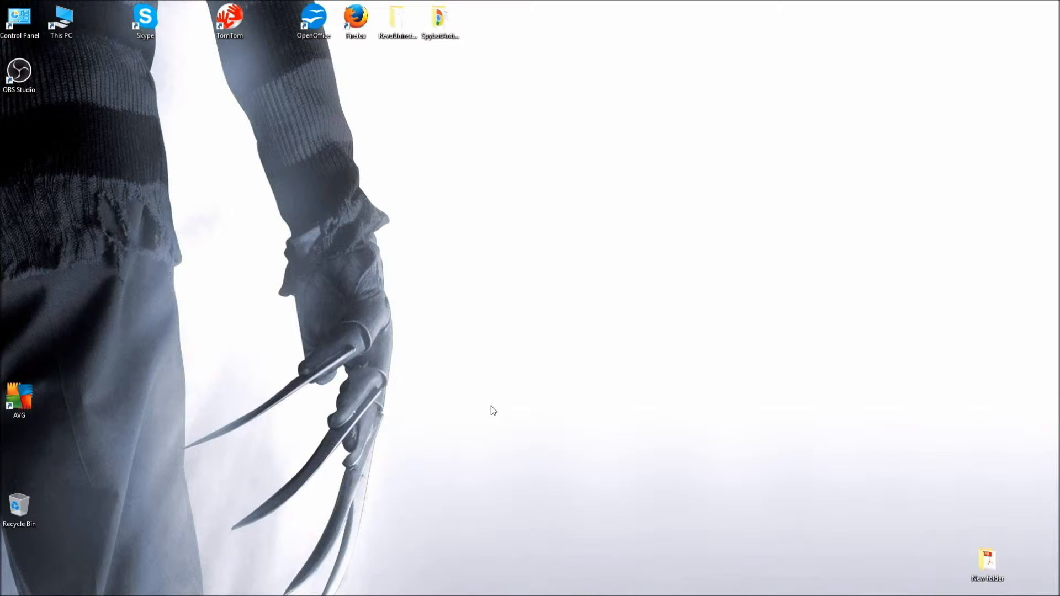
# Find System Configuration with the search term msconfig, and open the advanced boot options.
pyautogui.moveTo(10, 586)
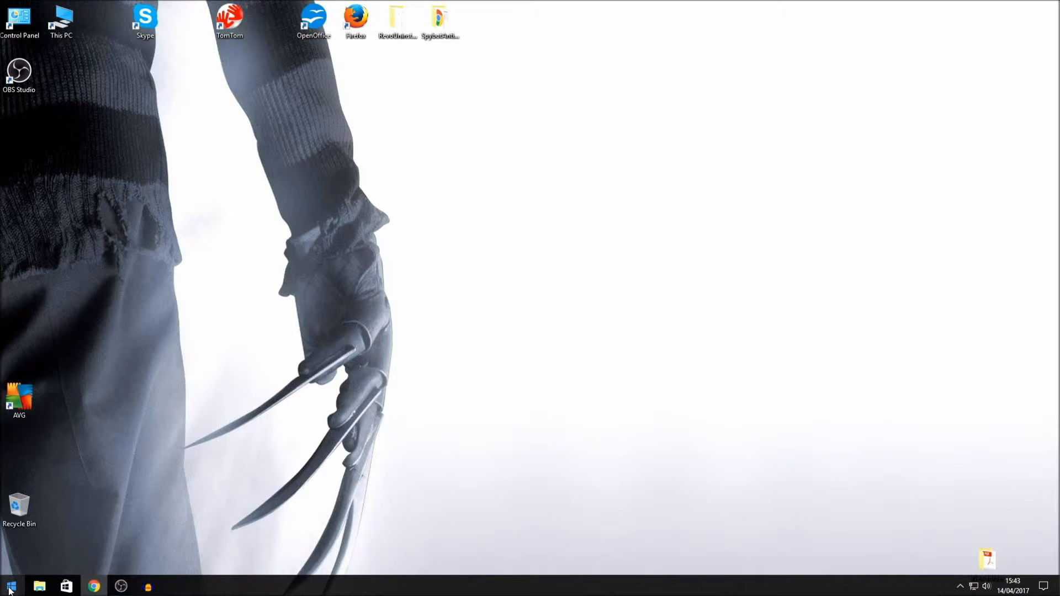
pyautogui.click(10, 586)
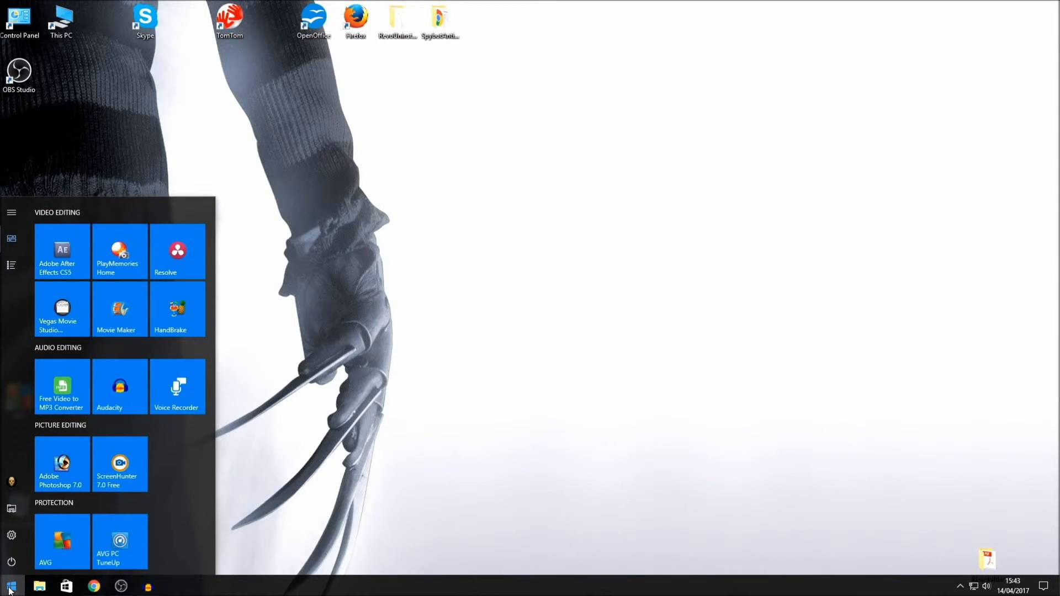
pyautogui.write('msconfig')
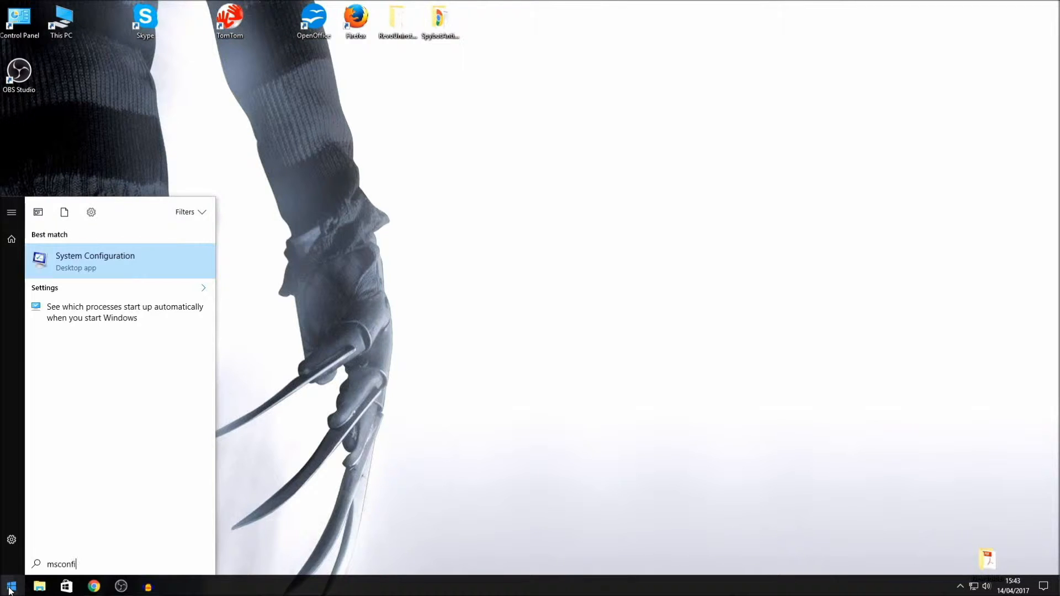
pyautogui.click(95, 258)
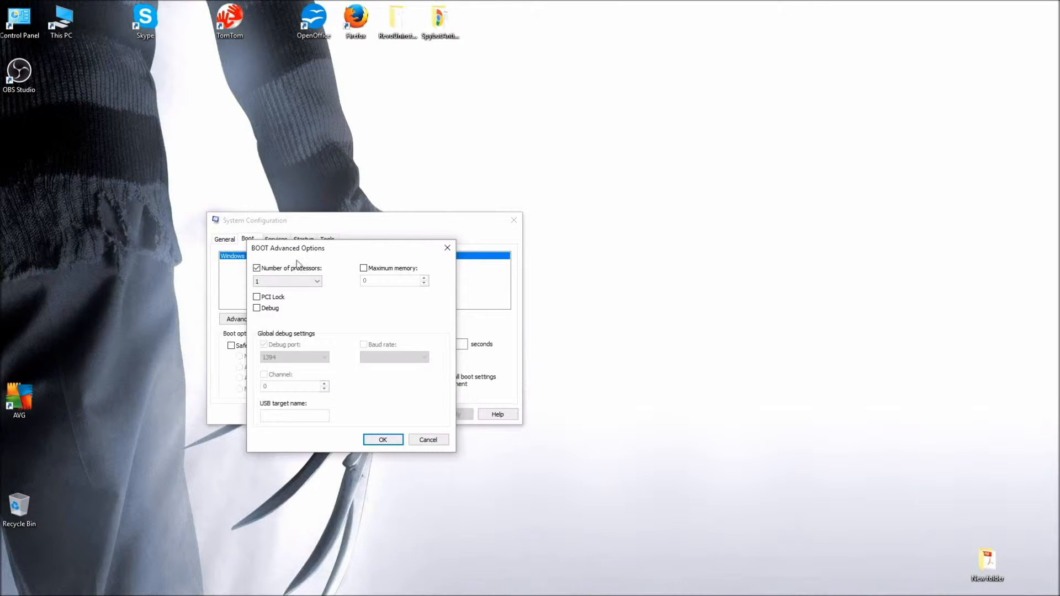
pyautogui.moveTo(311, 257); pyautogui.dragTo(329, 256)
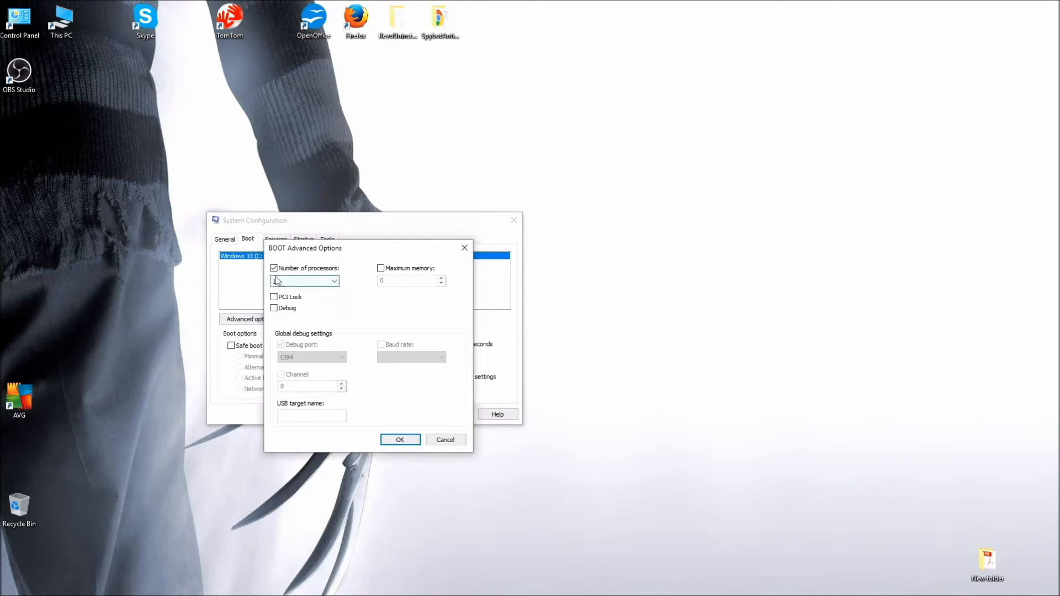
# Examine the processor counts available in the advanced boot options, and turn off the Number of processors limit.
pyautogui.click(274, 269)
pyautogui.click(273, 269)
pyautogui.click(333, 281)
pyautogui.click(365, 312)
pyautogui.click(274, 268)
pyautogui.click(273, 268)
pyautogui.click(336, 282)
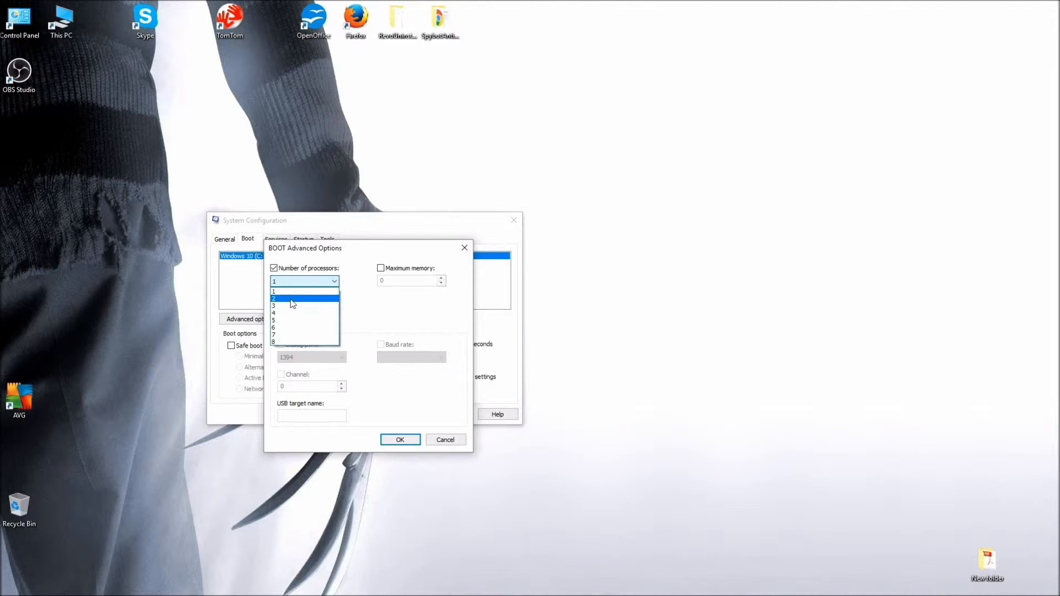
pyautogui.click(371, 306)
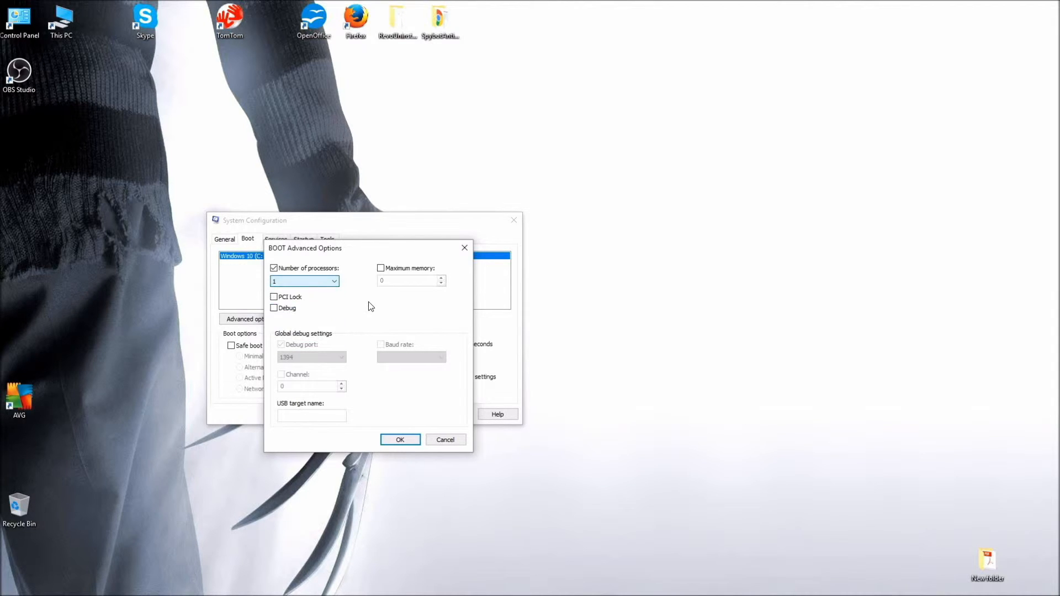
pyautogui.click(273, 268)
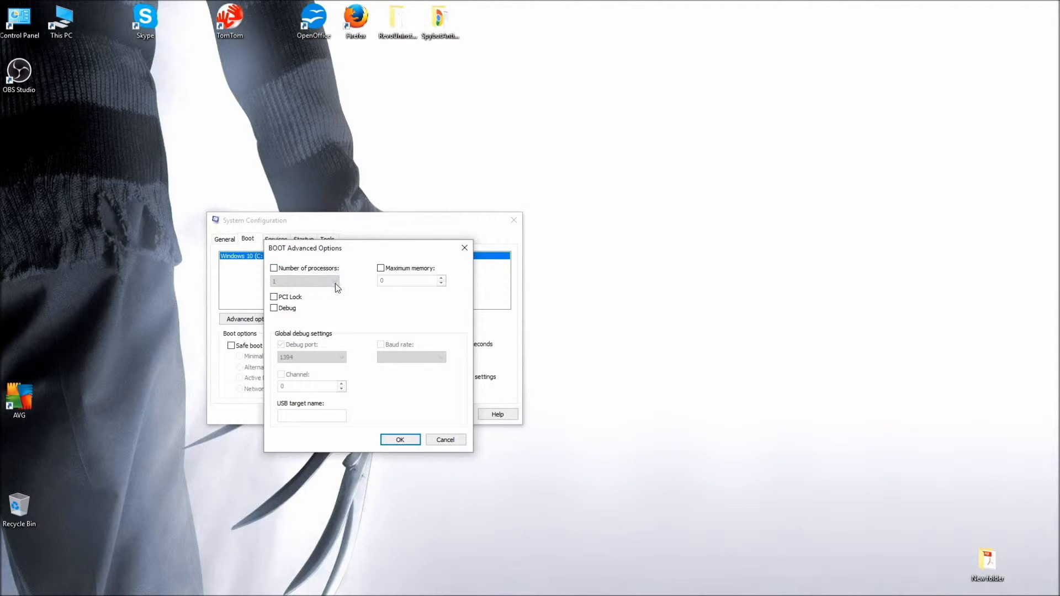
# Try a maximum memory limit of 3000, turn the limit off again, and confirm the advanced boot options.
pyautogui.click(380, 268)
pyautogui.doubleClick(418, 281)
pyautogui.write('3000')
pyautogui.click(389, 269)
pyautogui.click(393, 440)
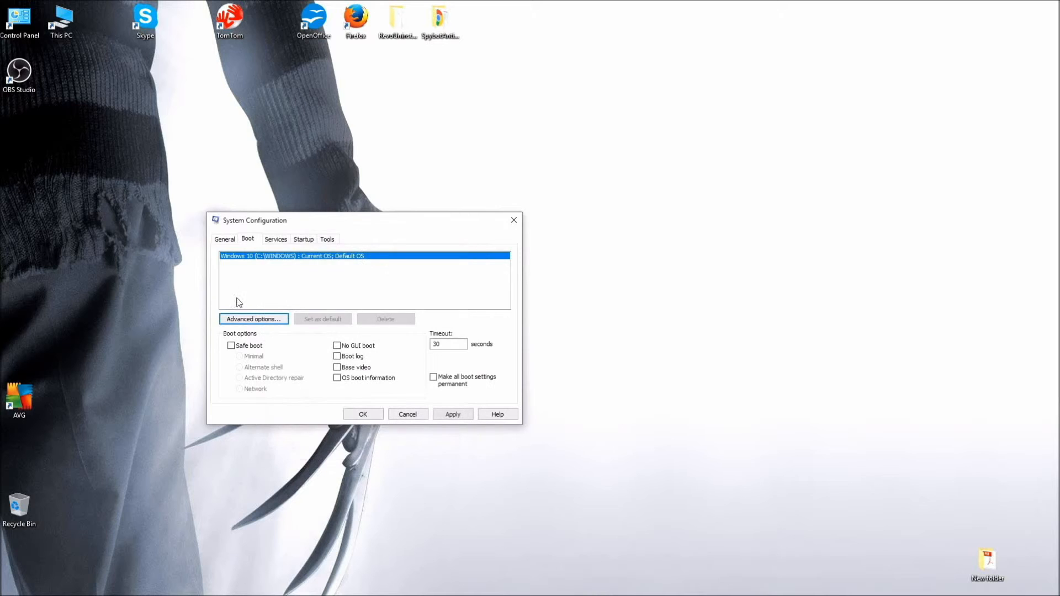
# Hide all Microsoft services in the System Configuration services list, and disable and re-enable the SwitchBoard service.
pyautogui.click(276, 198)
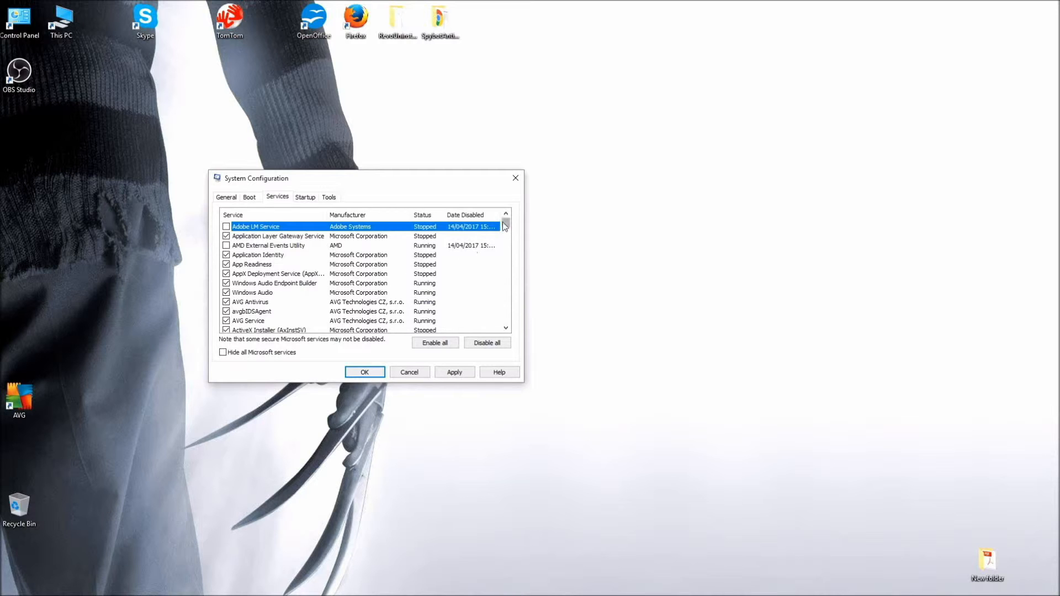
pyautogui.scroll(-5, 323, 265)
pyautogui.moveTo(505, 231)
pyautogui.mouseDown()
pyautogui.moveTo(508, 271)
pyautogui.moveTo(511, 223)
pyautogui.mouseUp()
pyautogui.click(223, 352)
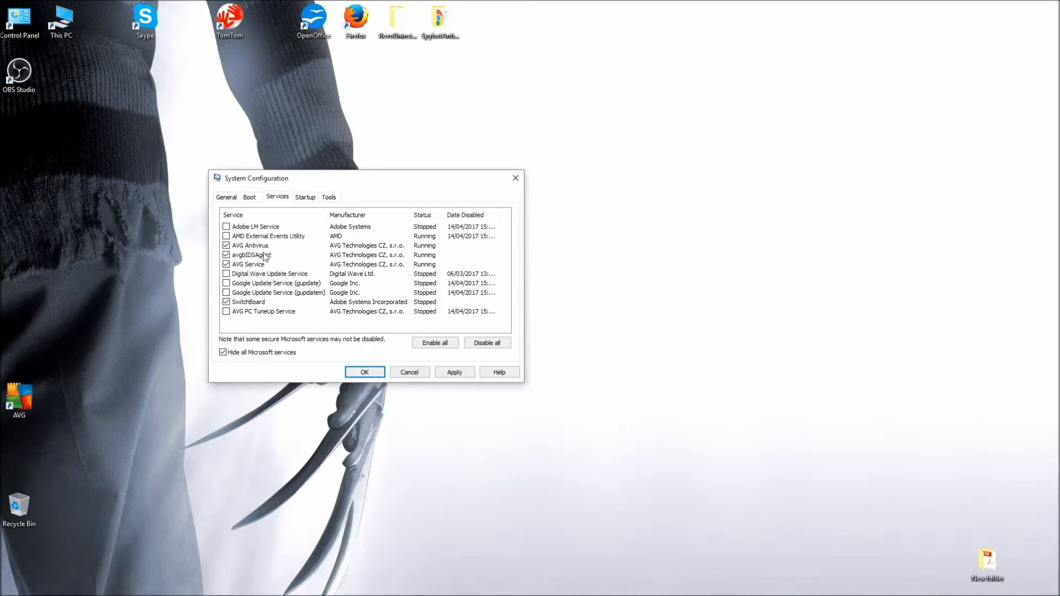
pyautogui.click(226, 302)
pyautogui.click(226, 302)
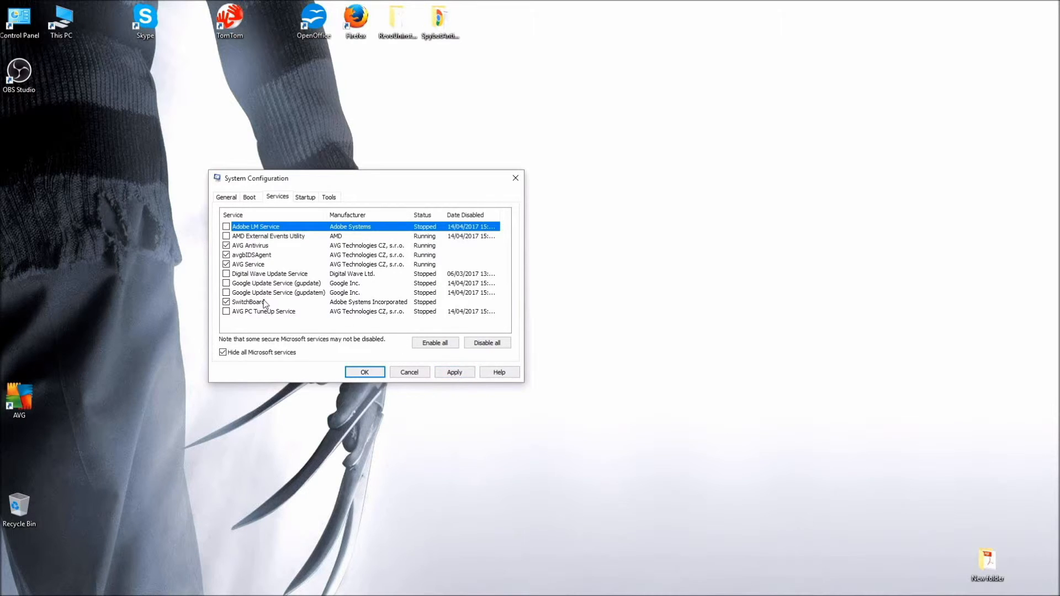
# Open the list of startup items in Task Manager from System Configuration.
pyautogui.click(299, 201)
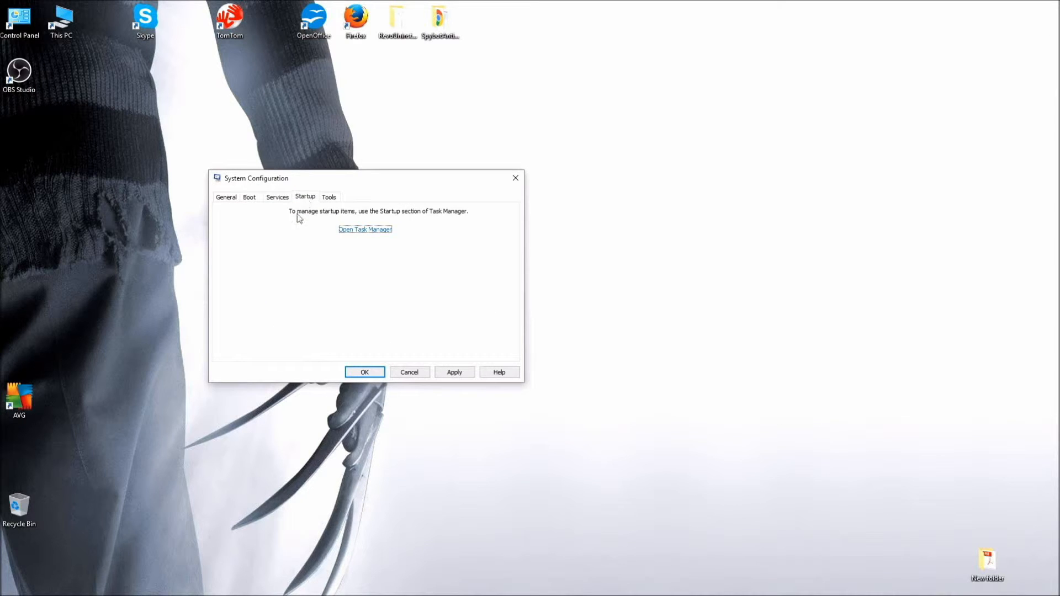
pyautogui.click(357, 231)
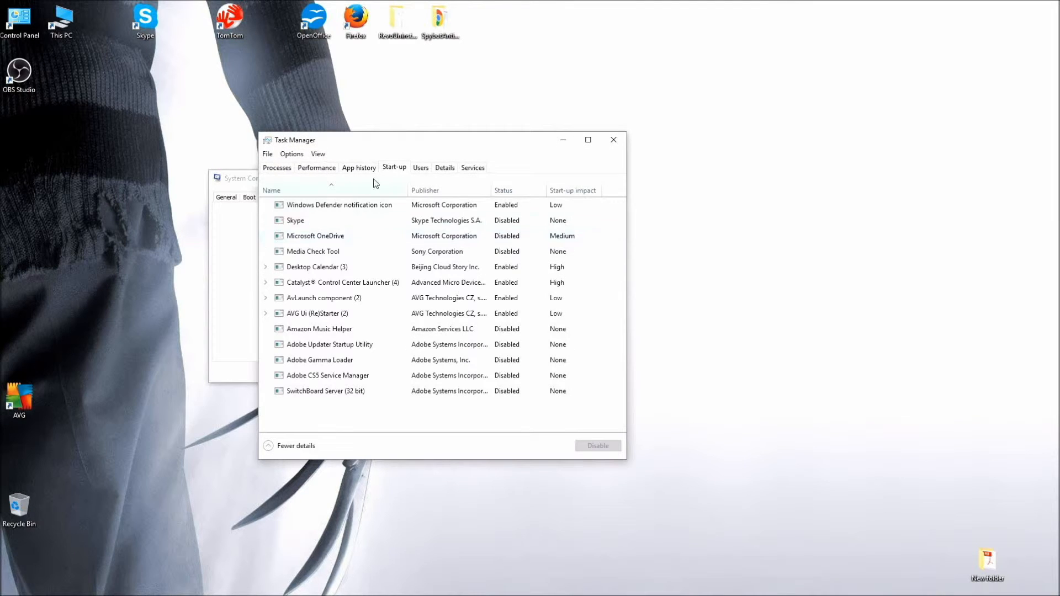
# Enable the Skype startup item in Task Manager and disable it again.
pyautogui.moveTo(386, 147); pyautogui.dragTo(337, 132)
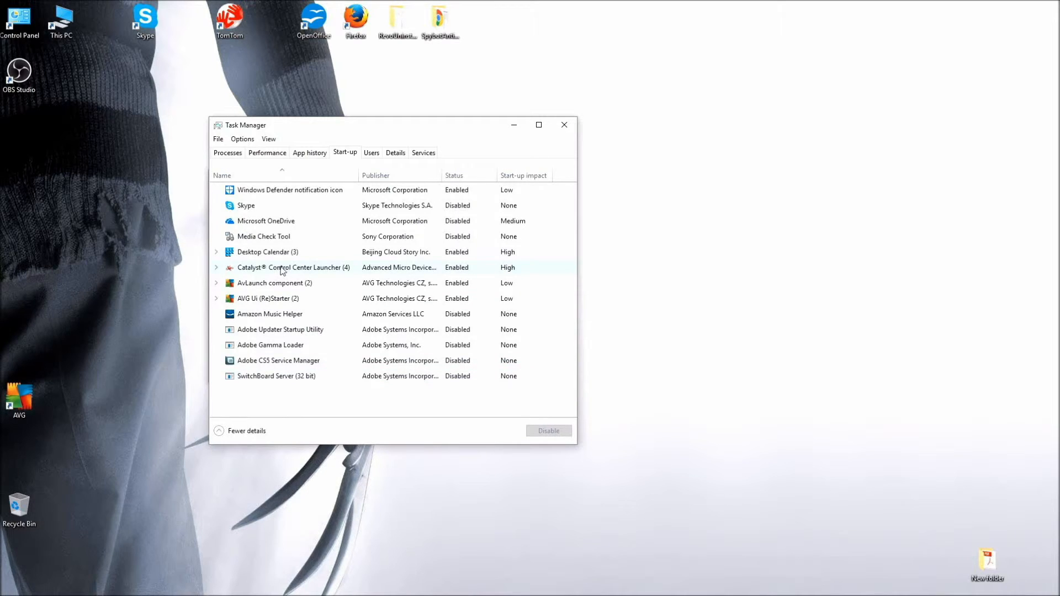
pyautogui.click(253, 212)
pyautogui.rightClick(254, 213)
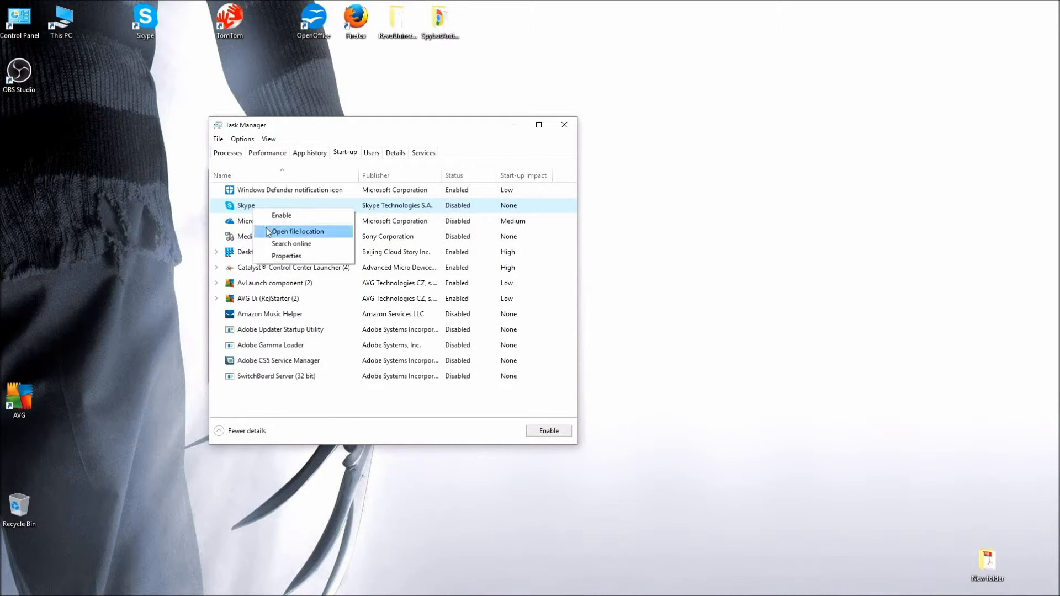
pyautogui.click(490, 150)
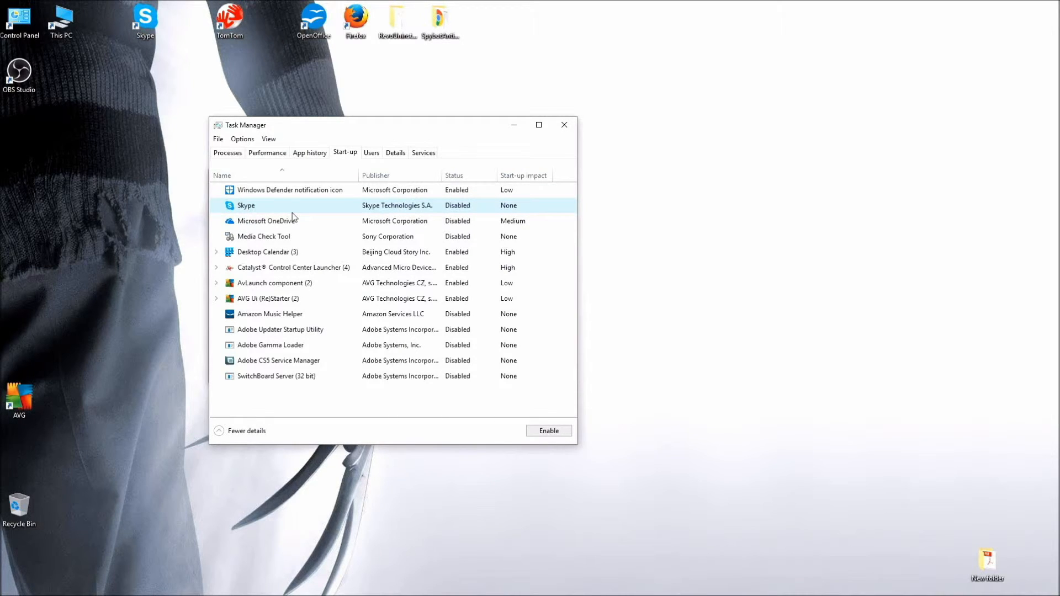
pyautogui.rightClick(418, 207)
pyautogui.click(446, 211)
pyautogui.rightClick(277, 207)
pyautogui.click(299, 217)
# View the CPU performance in Task Manager, then close it and cancel System Configuration.
pyautogui.click(268, 153)
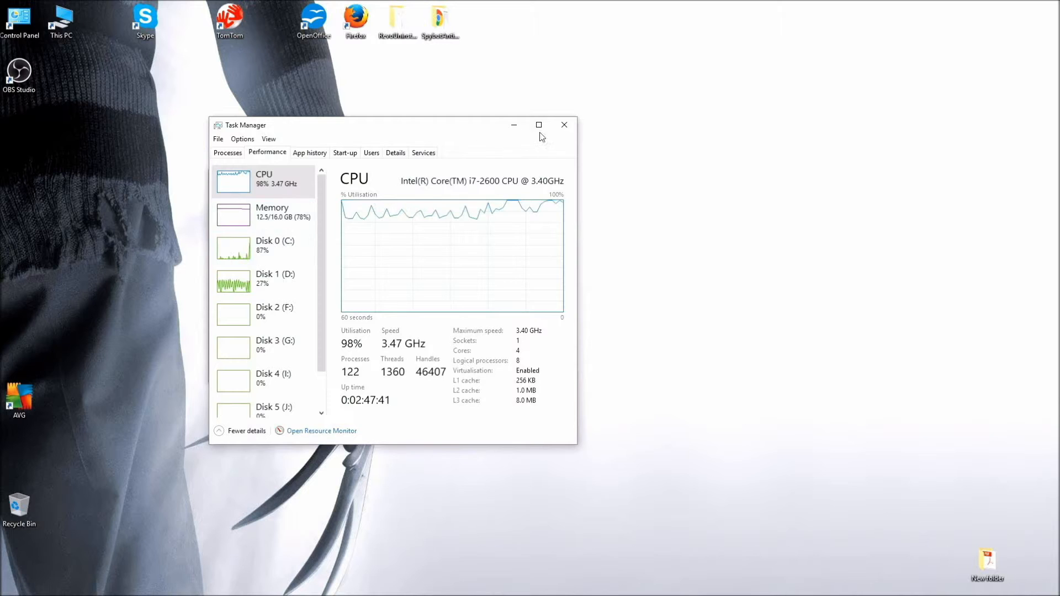
pyautogui.click(571, 130)
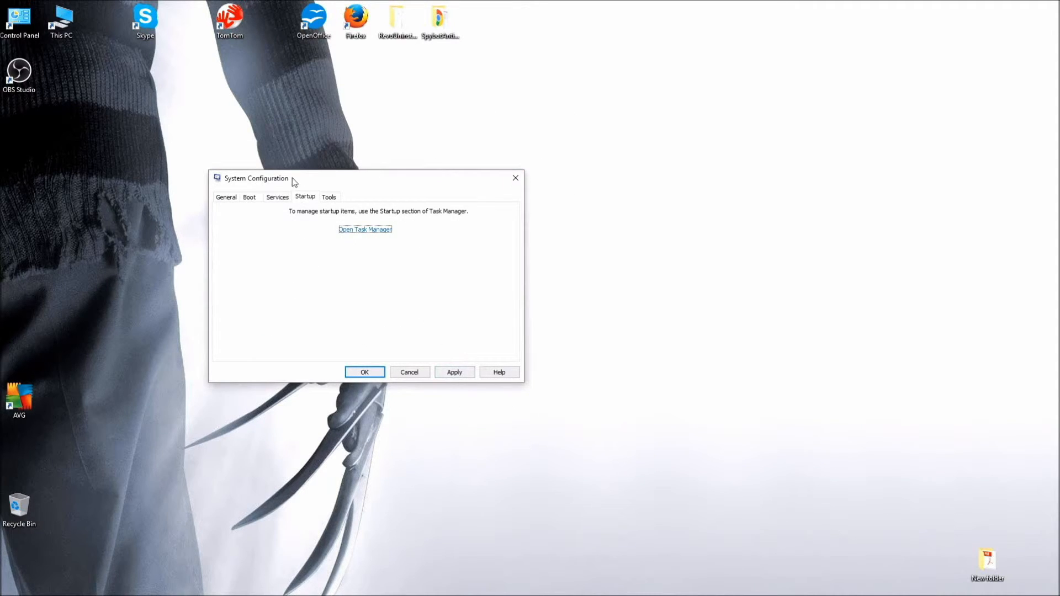
pyautogui.moveTo(294, 177); pyautogui.dragTo(398, 182)
pyautogui.click(380, 201)
pyautogui.click(407, 203)
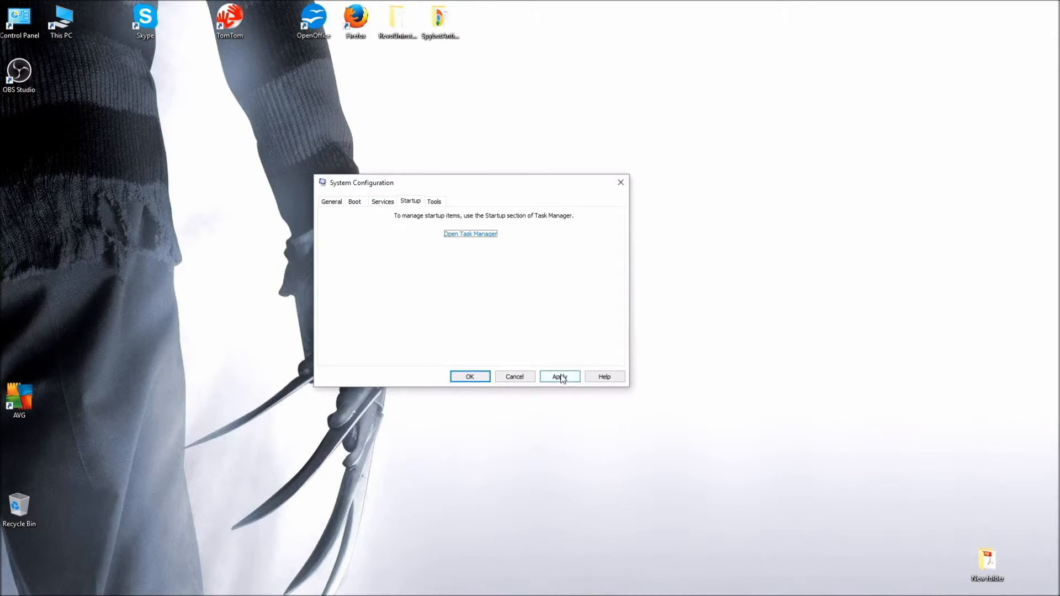
pyautogui.click(506, 378)
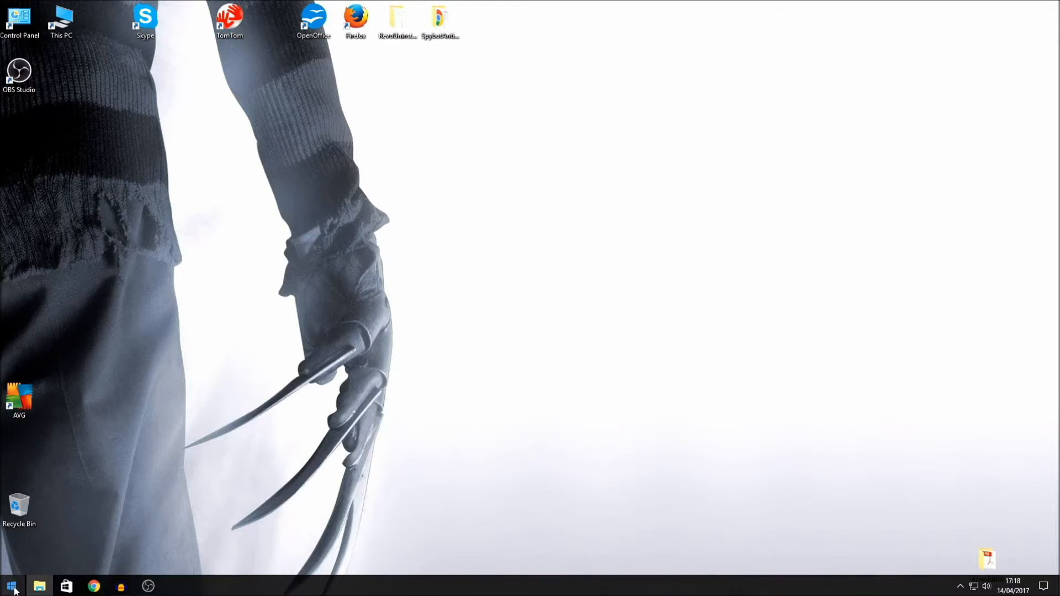
# Search Windows for "control" and open the Control Panel.
pyautogui.click(11, 589)
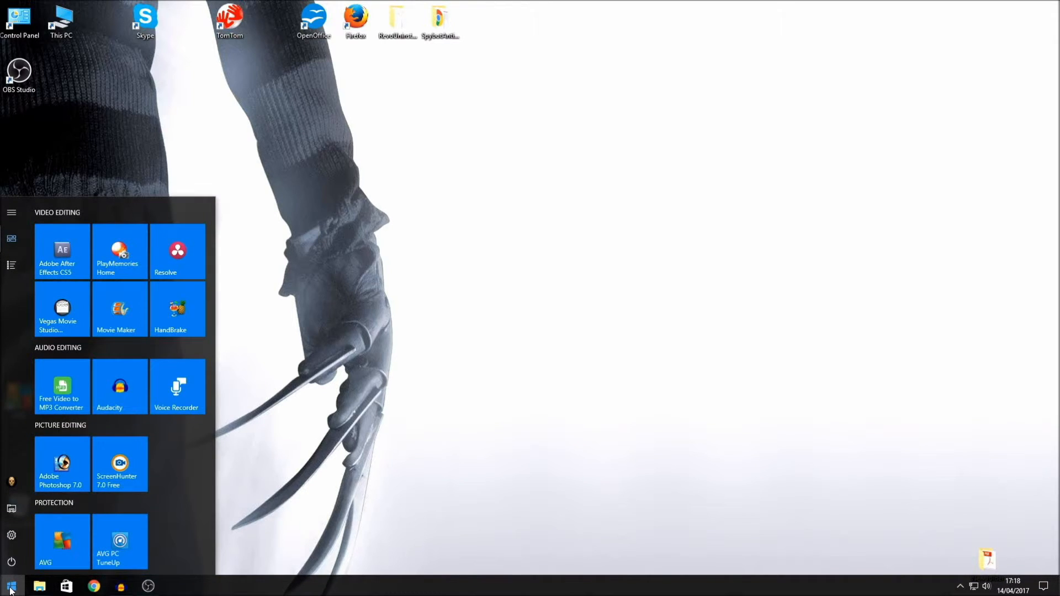
pyautogui.write('control')
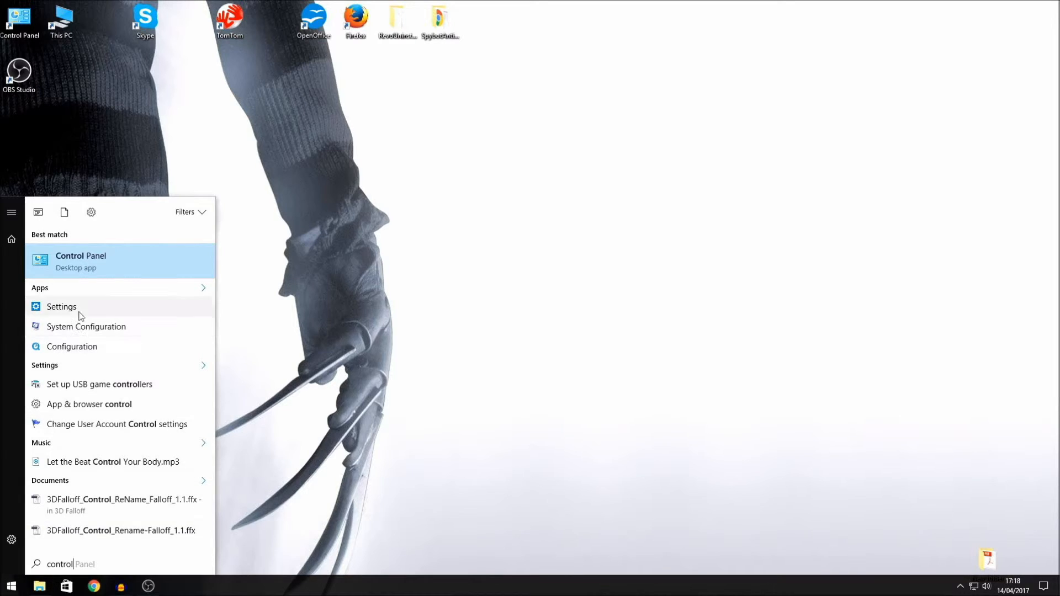
pyautogui.click(85, 255)
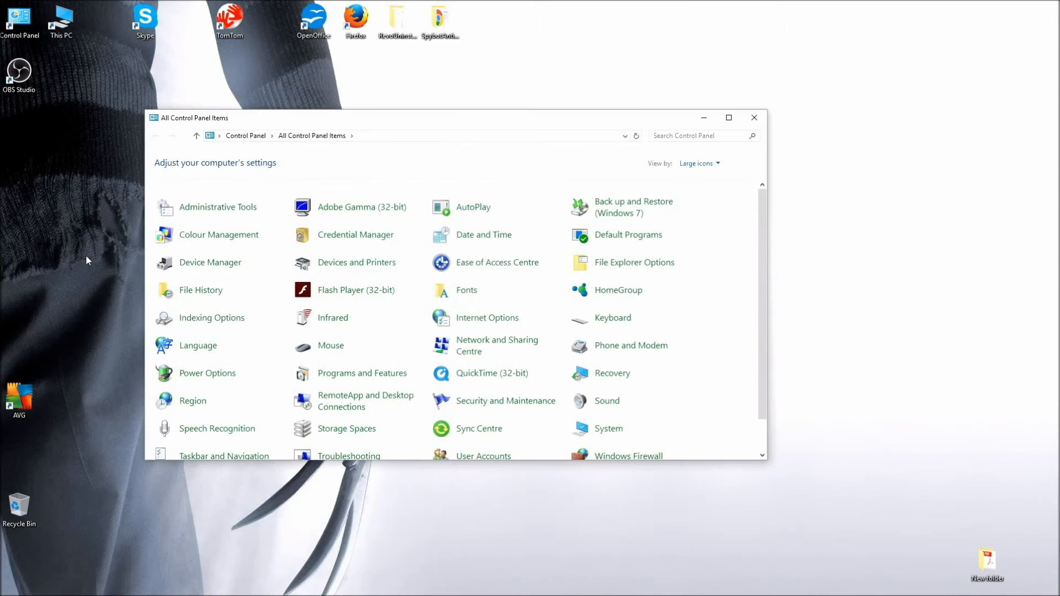
# Try the Category view for the Control Panel items, and return to Large icons.
pyautogui.click(697, 164)
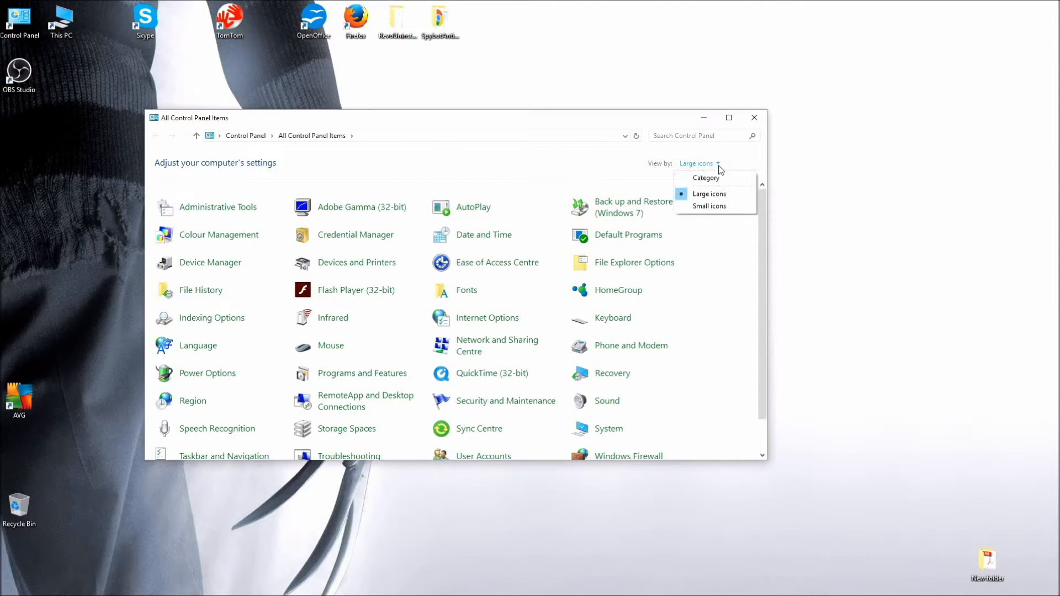
pyautogui.click(698, 178)
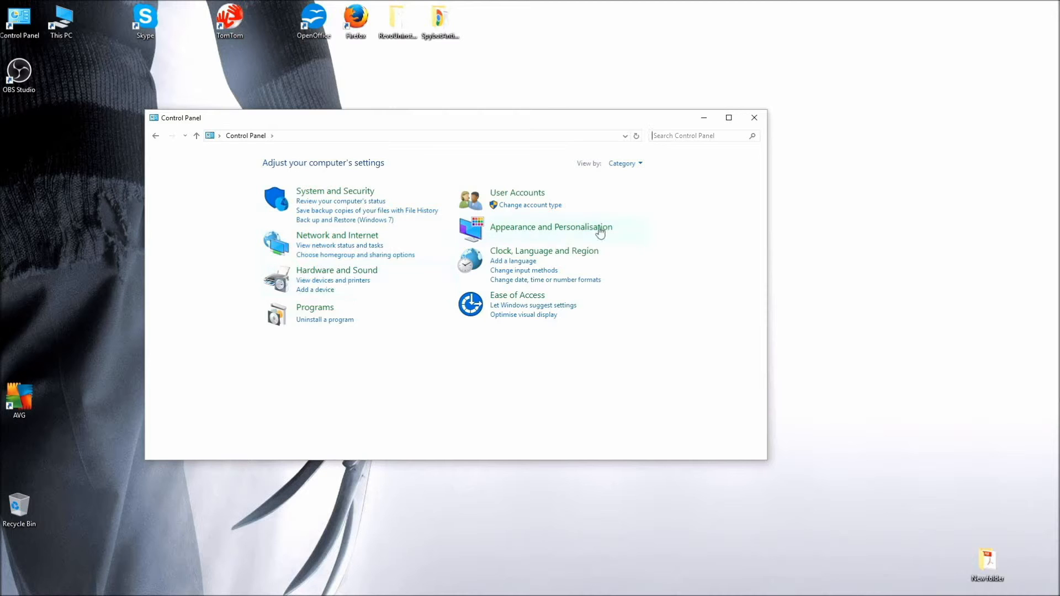
pyautogui.click(641, 164)
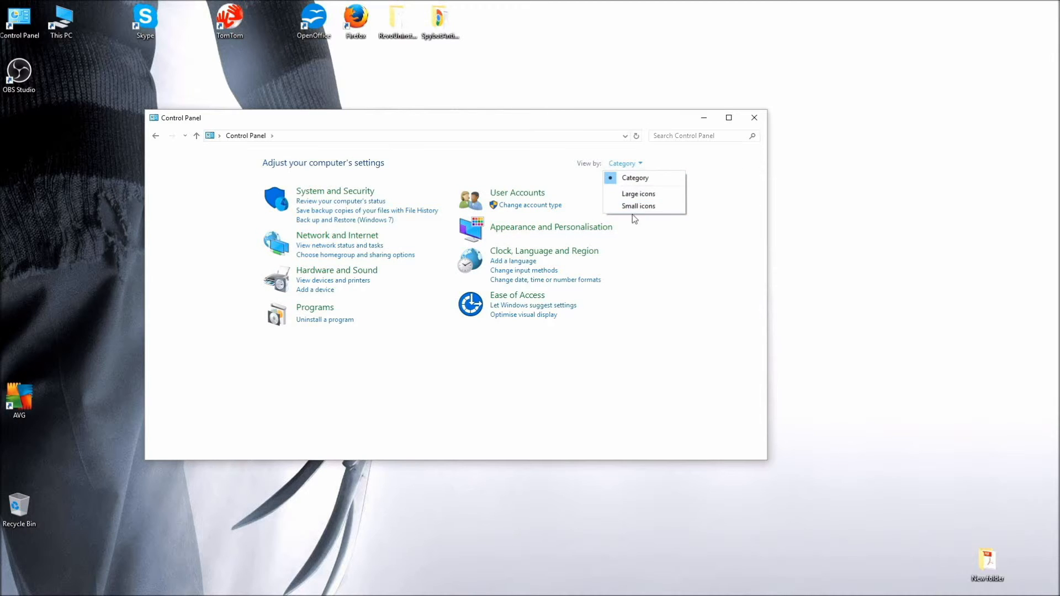
pyautogui.click(632, 194)
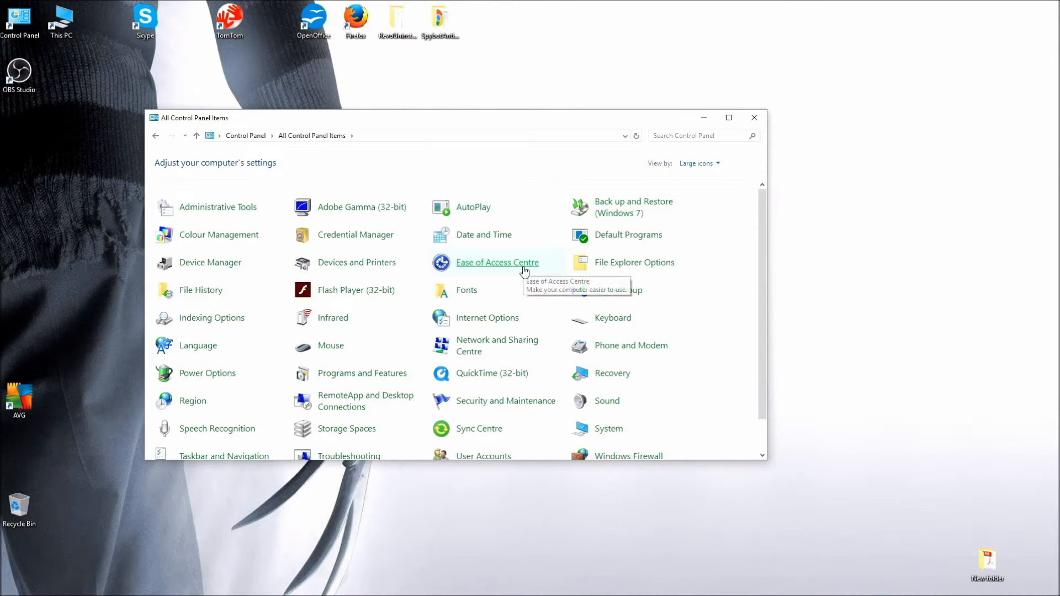
# Set the visual effects to Adjust for best performance in the advanced system settings, and confirm both dialogs.
pyautogui.scroll(-2, 525, 271)
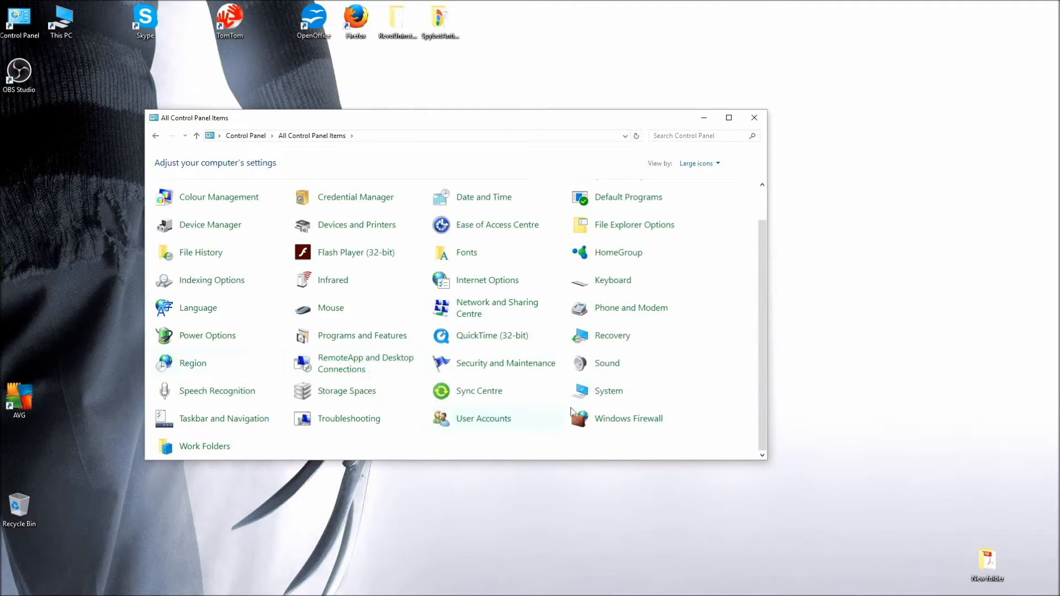
pyautogui.click(604, 396)
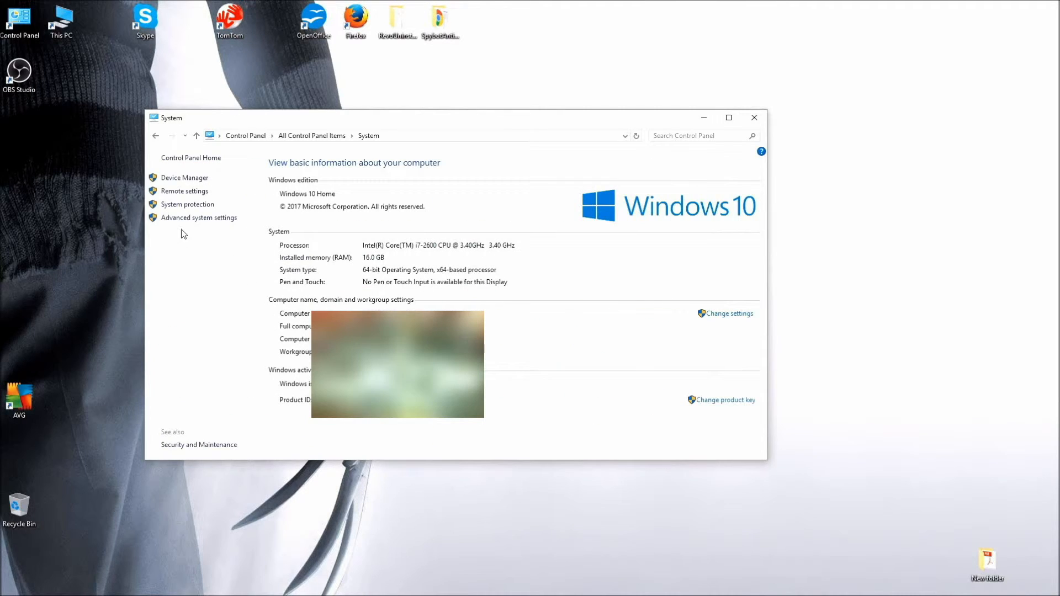
pyautogui.click(181, 219)
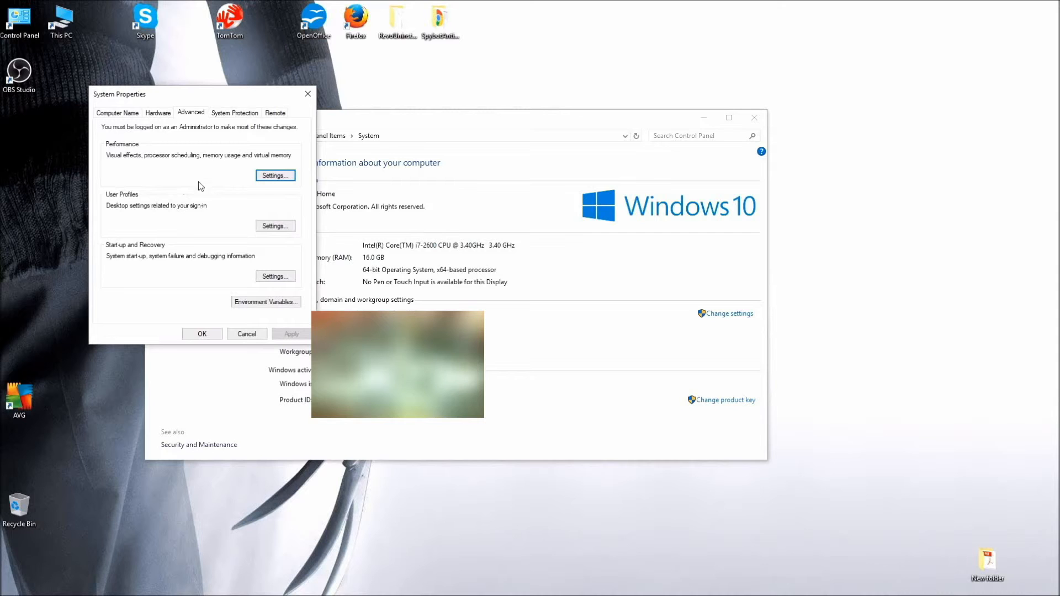
pyautogui.click(274, 177)
pyautogui.moveTo(162, 139); pyautogui.dragTo(185, 122)
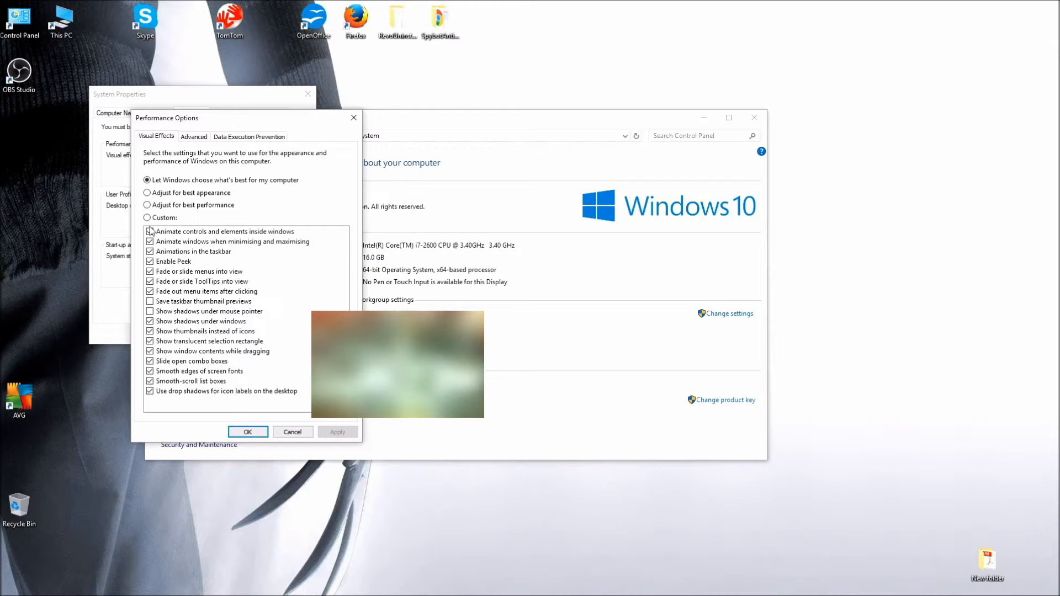
pyautogui.click(148, 218)
pyautogui.click(147, 204)
pyautogui.click(335, 430)
pyautogui.click(248, 432)
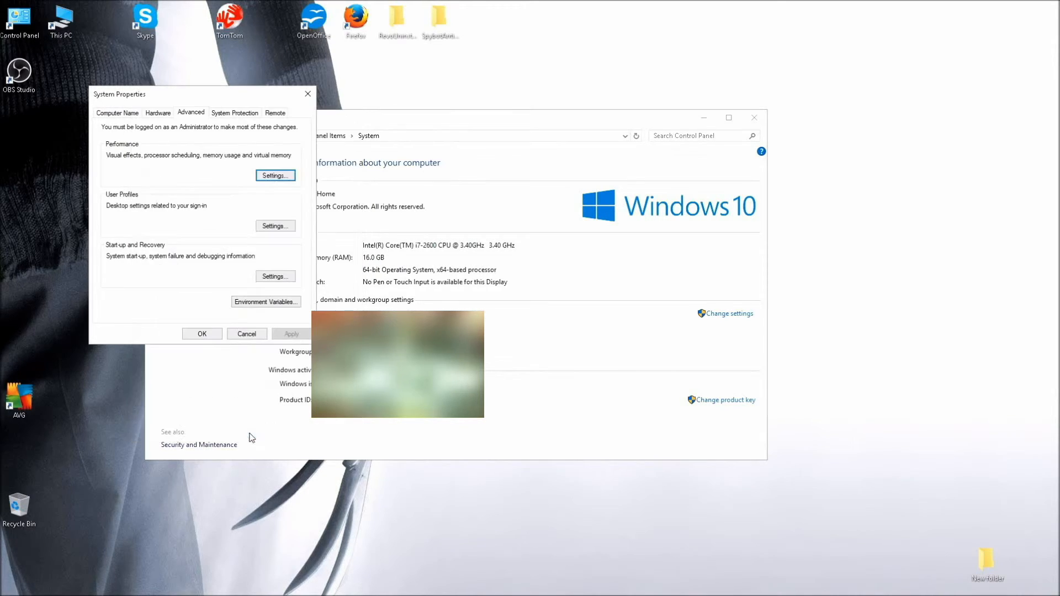
pyautogui.click(203, 334)
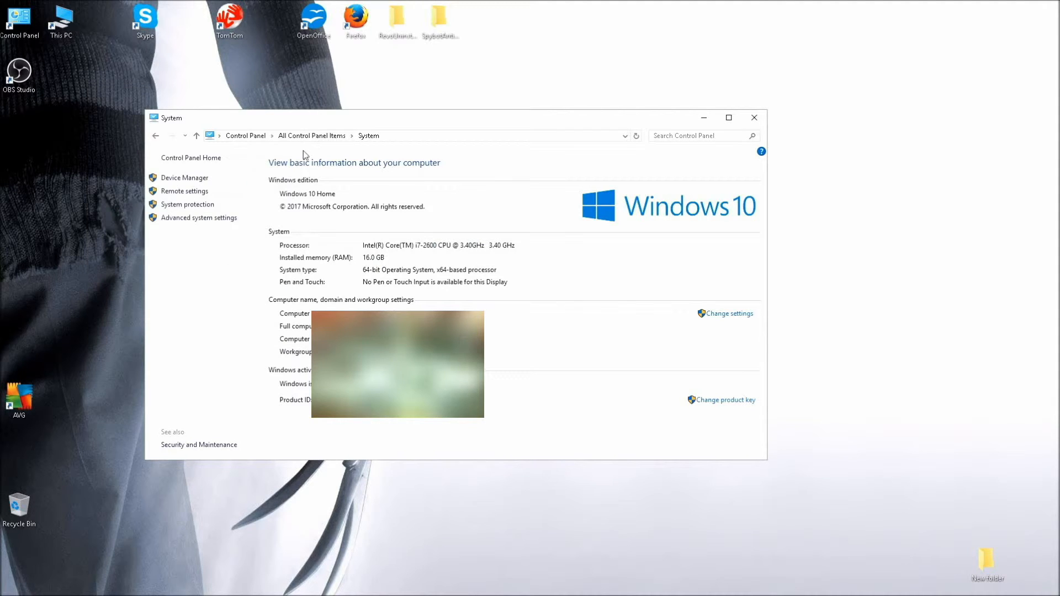
# Enable only Show window contents while dragging in the custom visual effects, testing window movement before and after the change.
pyautogui.moveTo(196, 120); pyautogui.dragTo(54, 22)
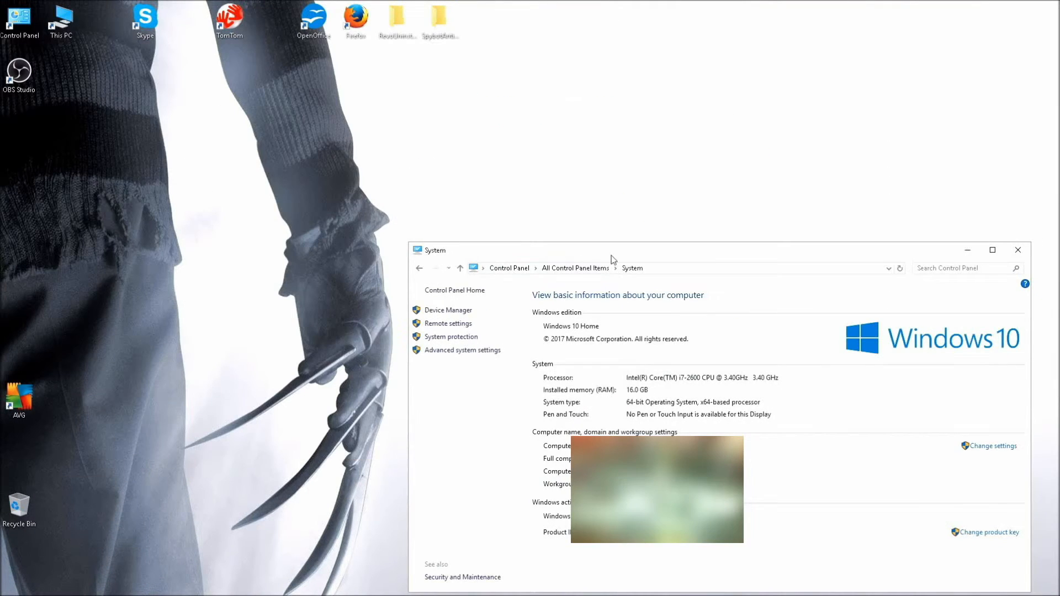
pyautogui.moveTo(350, 126); pyautogui.dragTo(299, 78)
pyautogui.click(158, 172)
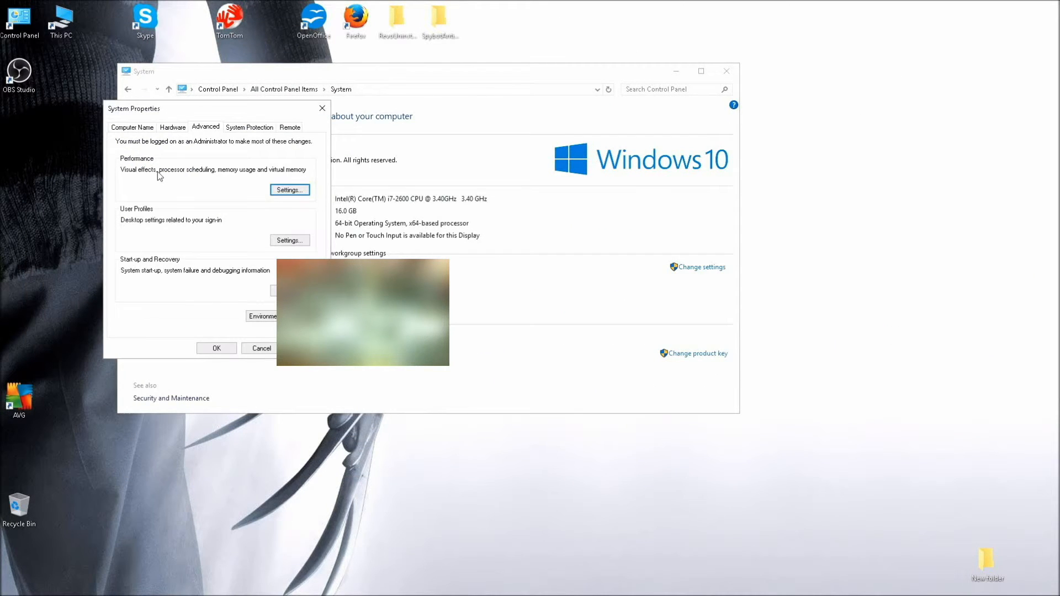
pyautogui.click(289, 189)
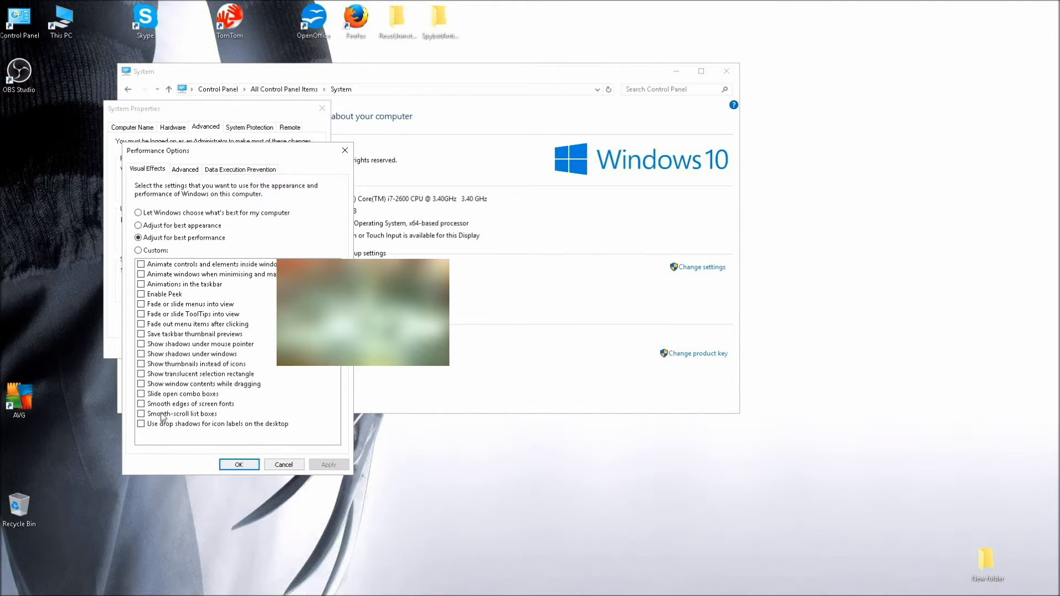
pyautogui.click(141, 385)
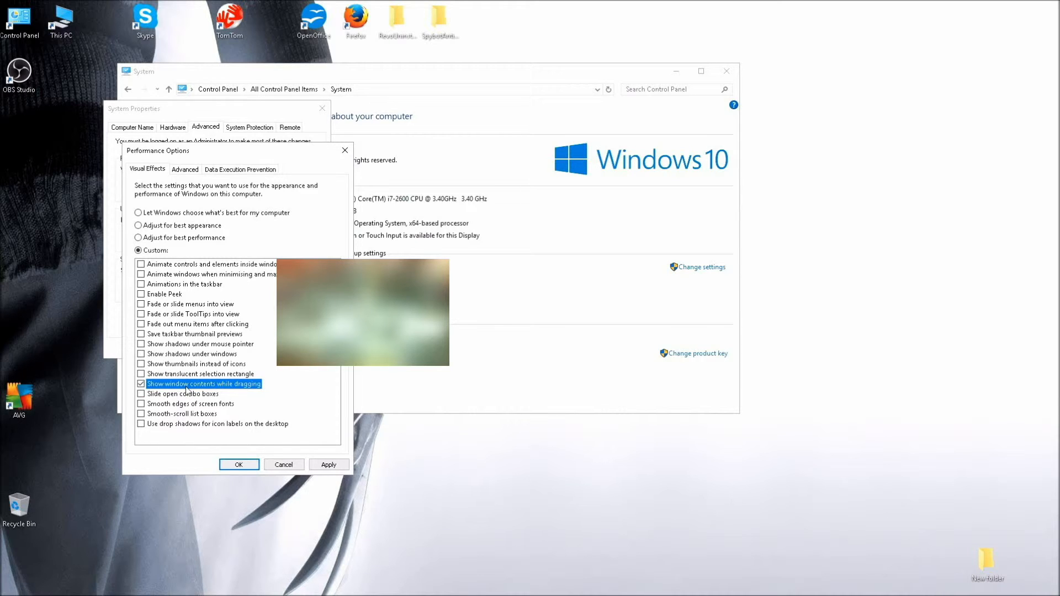
pyautogui.click(329, 465)
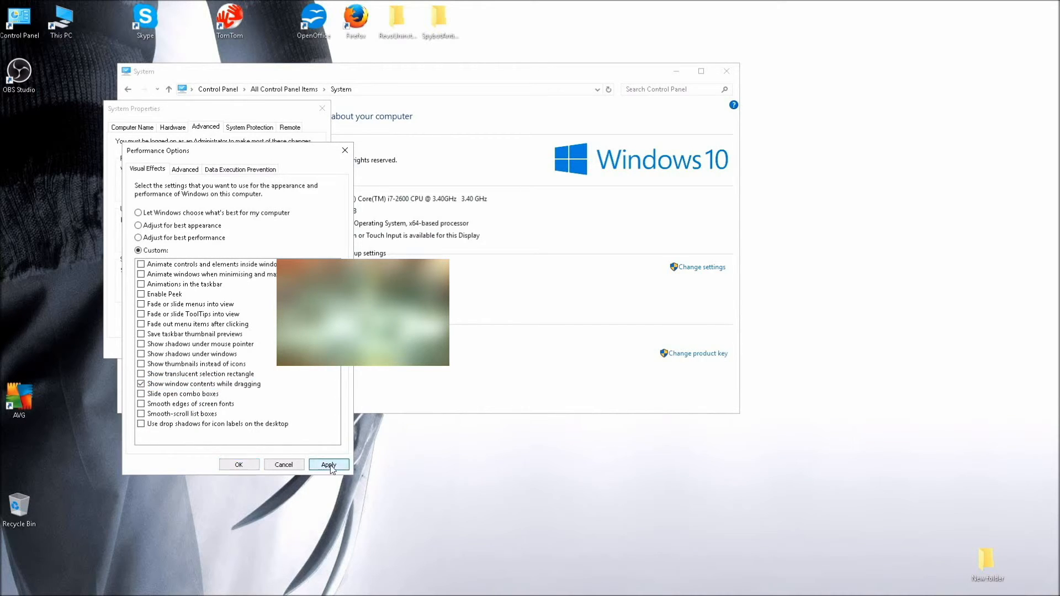
pyautogui.click(244, 467)
pyautogui.moveTo(328, 75); pyautogui.dragTo(477, 72)
# Set the visual effects to Let Windows choose what's best for my computer, and close the dialogs and System window.
pyautogui.click(175, 111)
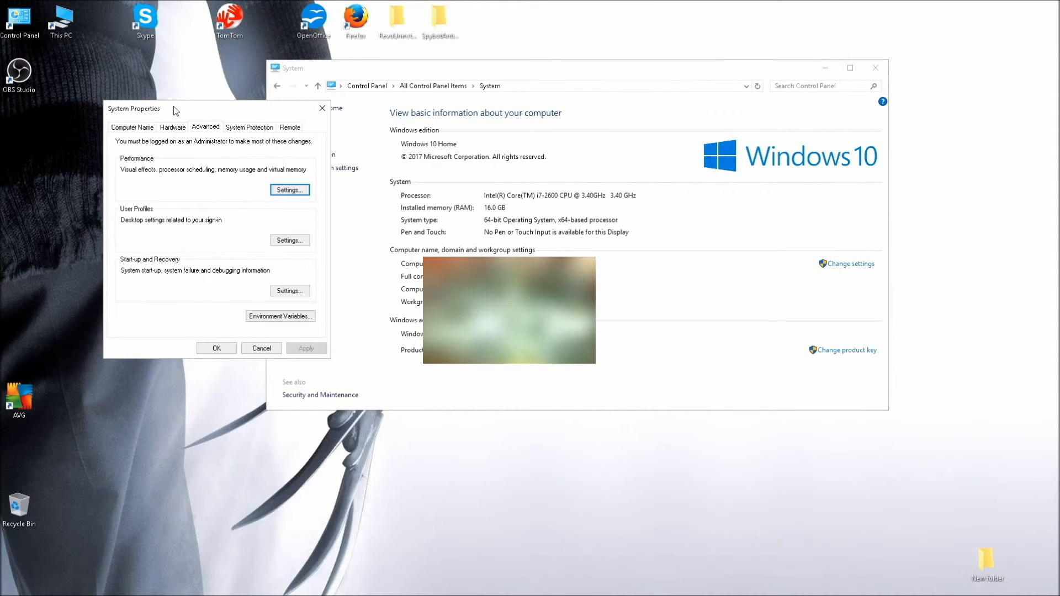
pyautogui.click(277, 190)
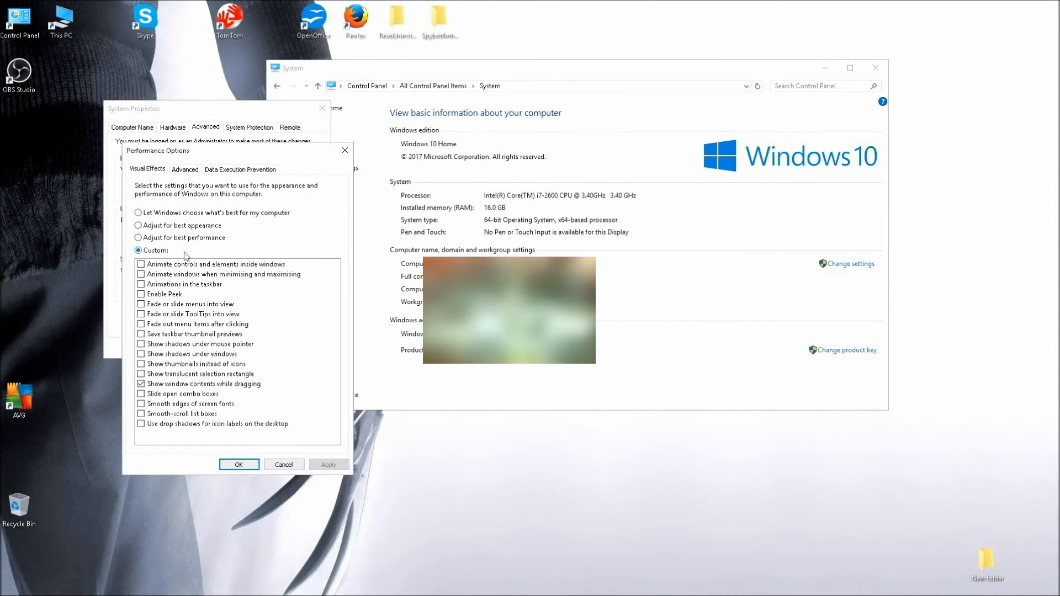
pyautogui.click(138, 214)
pyautogui.click(328, 465)
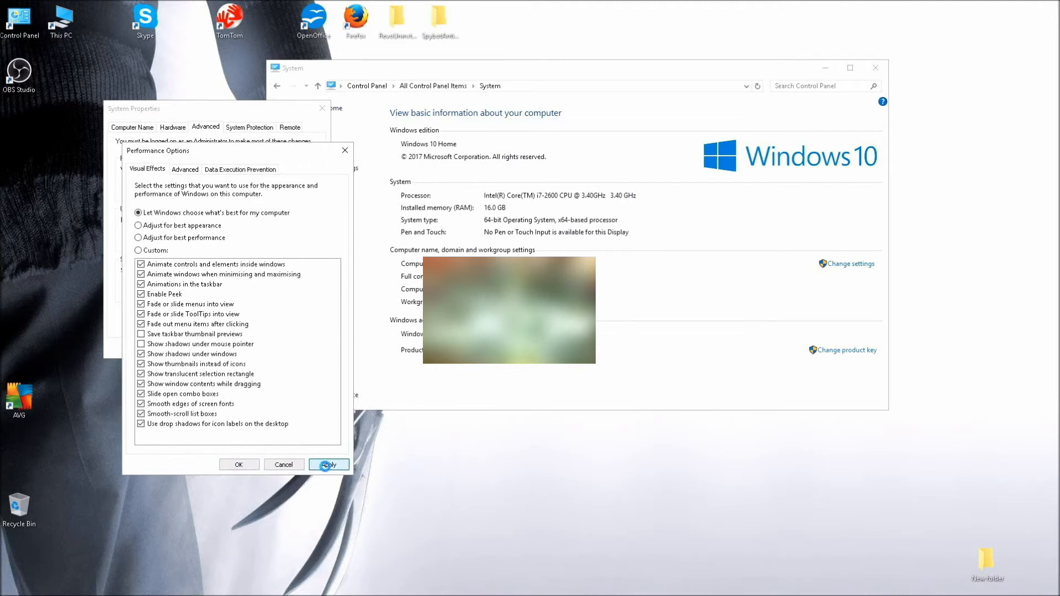
pyautogui.click(239, 464)
pyautogui.click(217, 348)
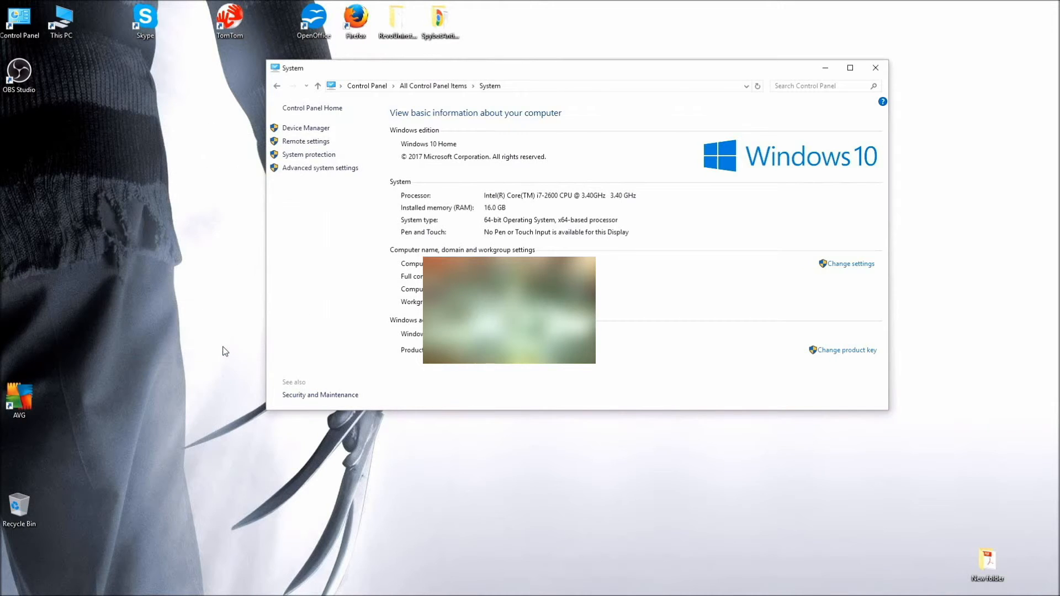
pyautogui.click(875, 68)
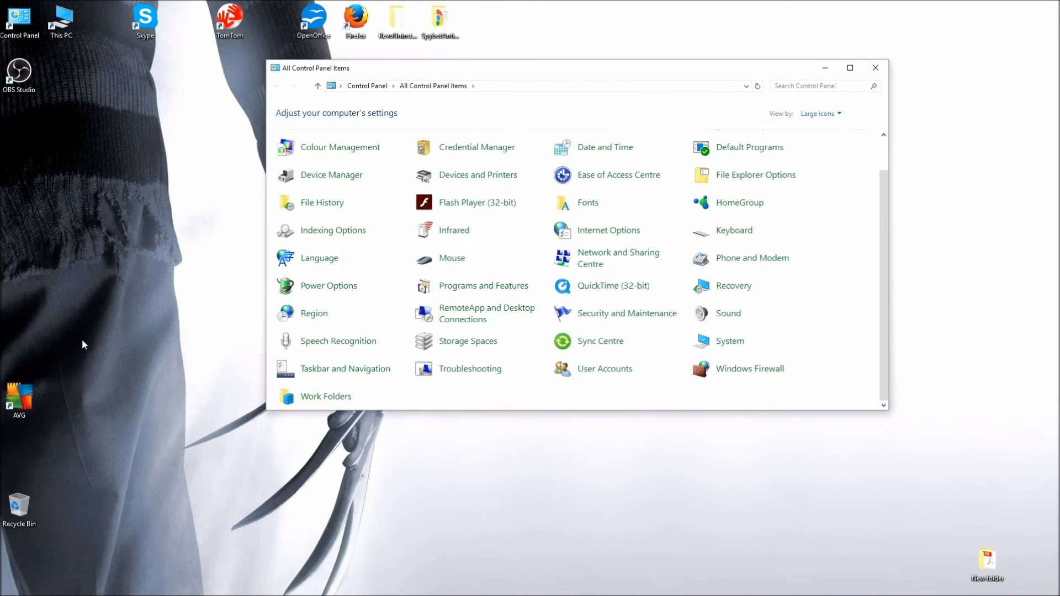
# Try the High performance plan in Power Options, reselect Balanced (recommended), and return to all Control Panel items.
pyautogui.click(333, 287)
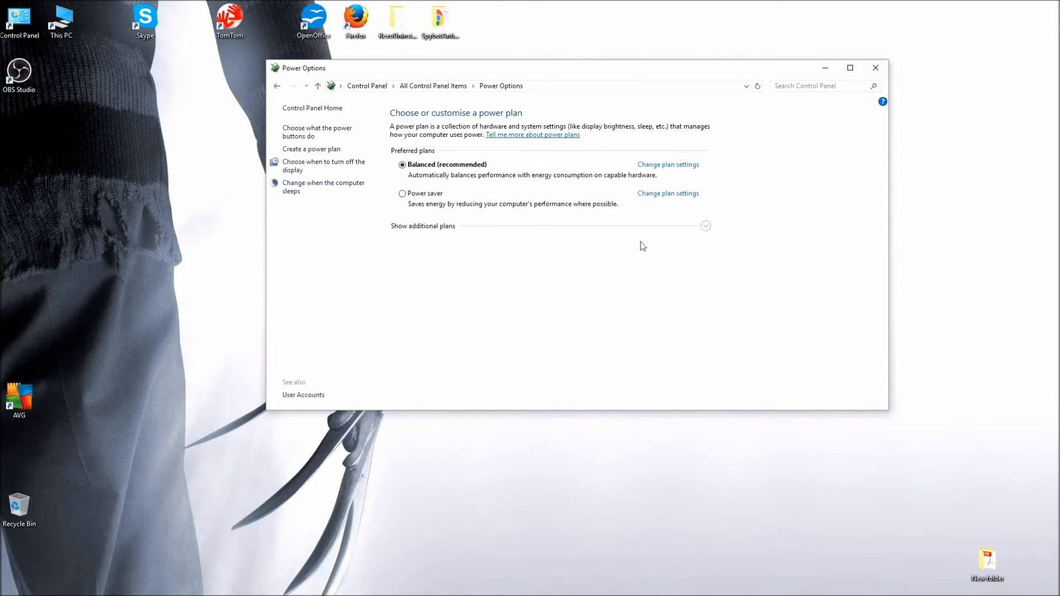
pyautogui.click(705, 226)
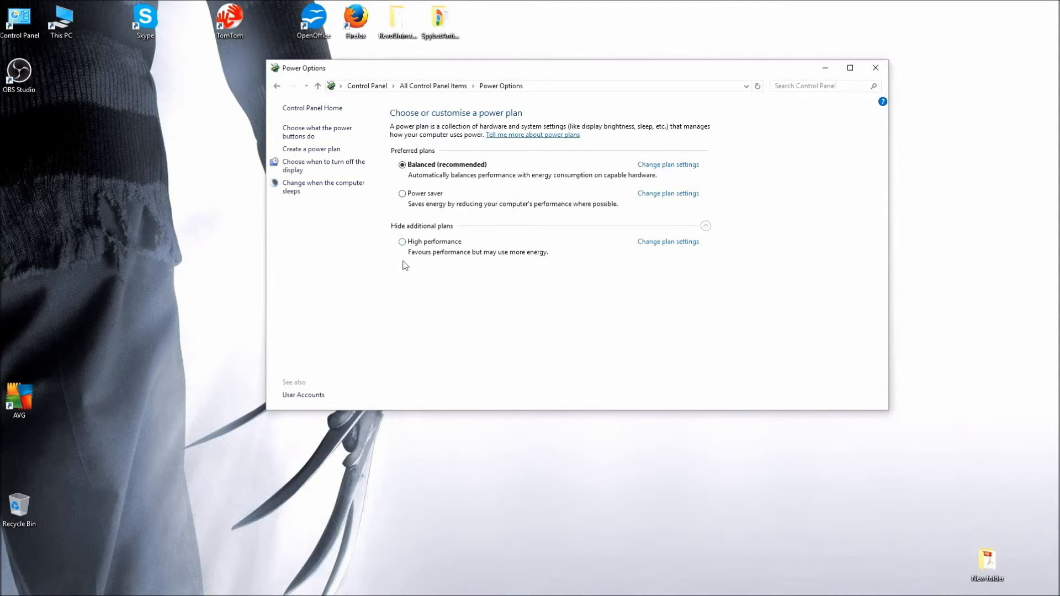
pyautogui.click(402, 242)
pyautogui.click(402, 165)
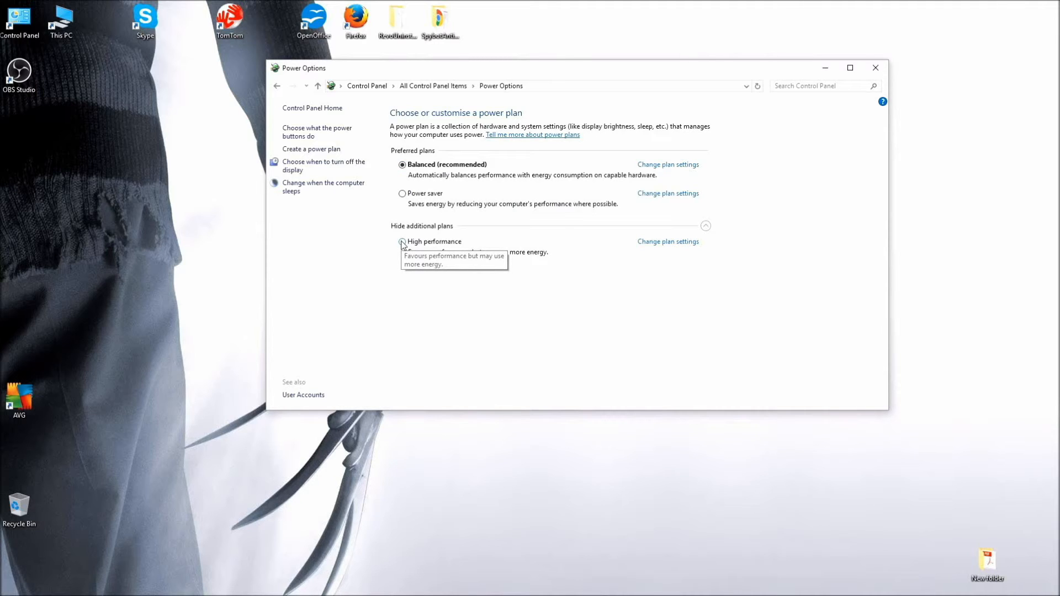
pyautogui.click(402, 242)
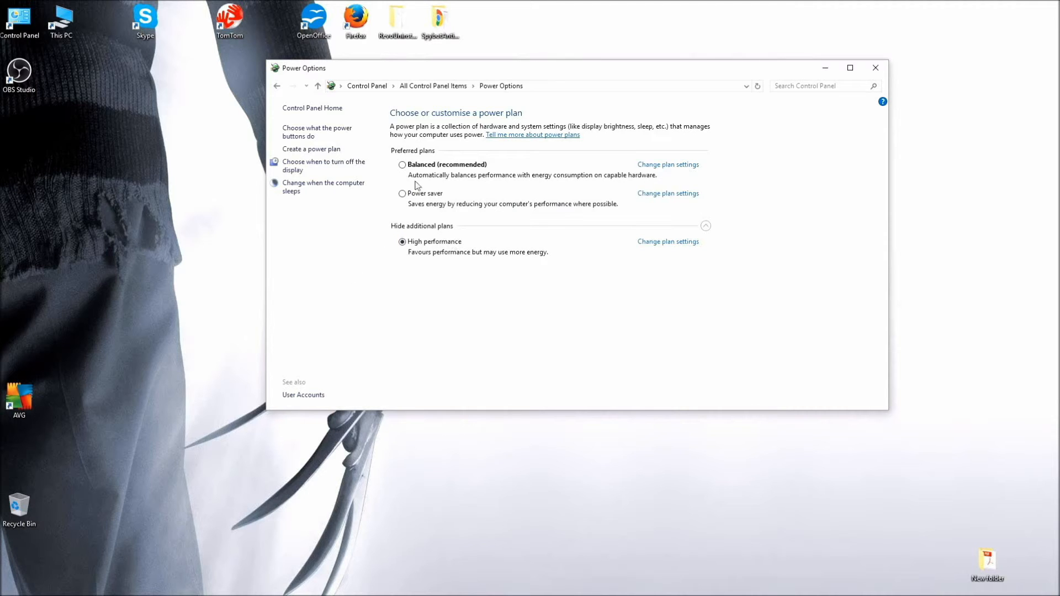
pyautogui.click(403, 165)
pyautogui.click(277, 87)
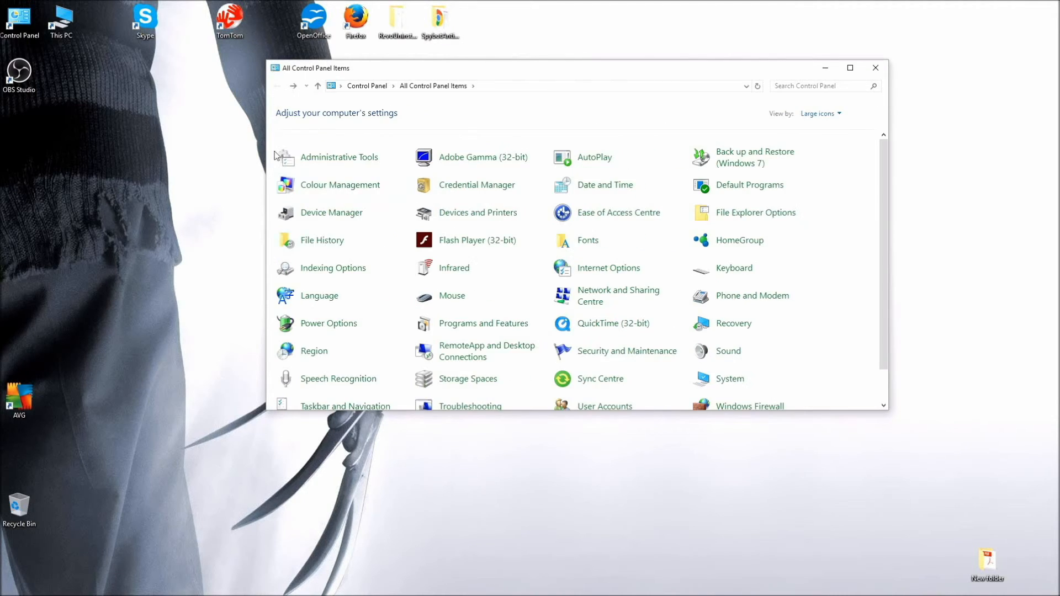
# Close Control Panel, search for This PC and open the properties of Local Disk (C:).
pyautogui.click(876, 69)
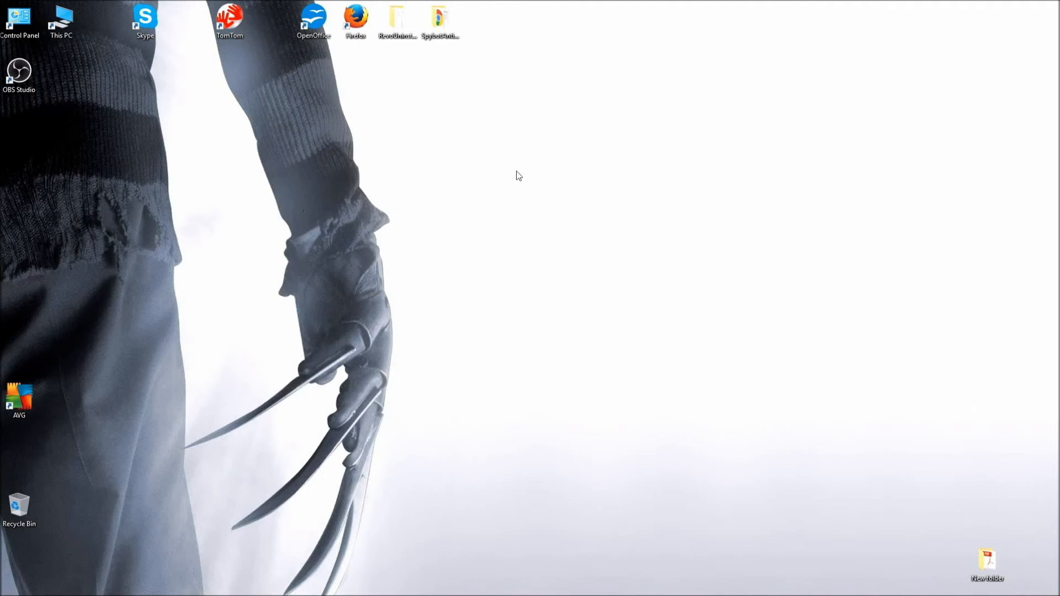
pyautogui.moveTo(10, 590)
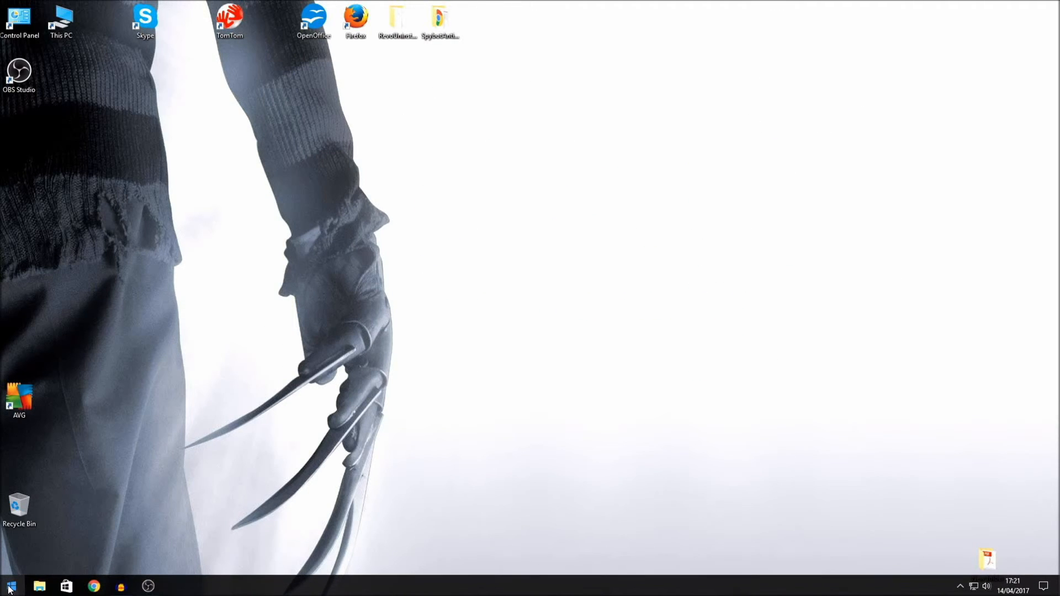
pyautogui.click(10, 589)
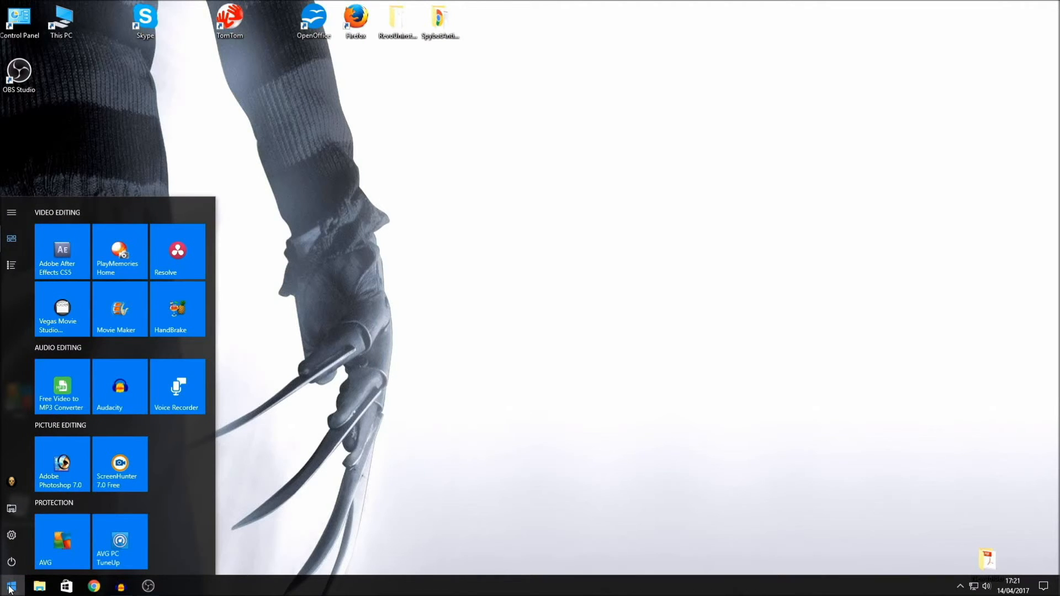
pyautogui.write('pc')
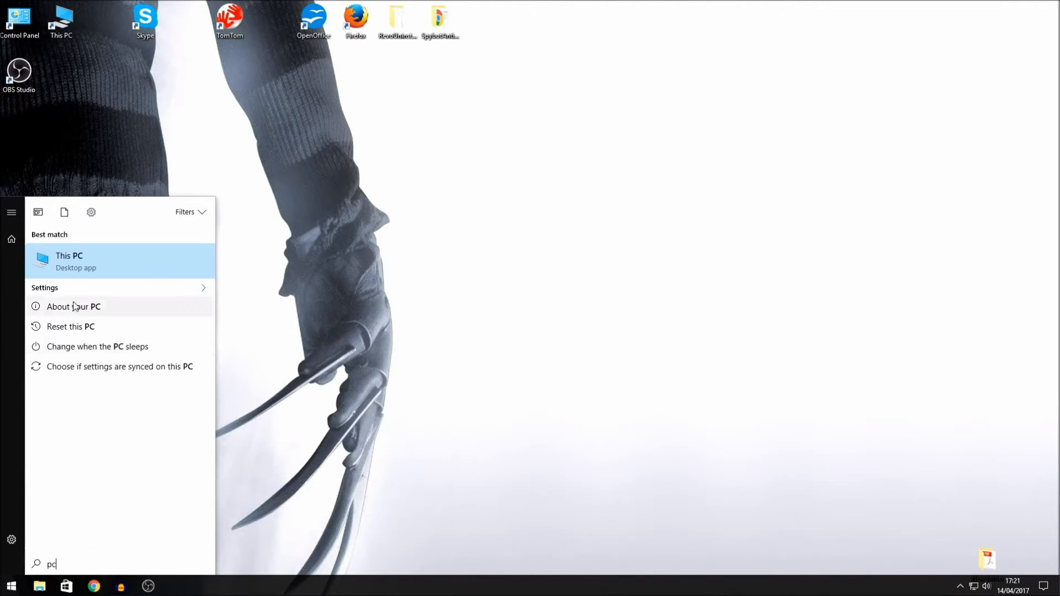
pyautogui.click(85, 258)
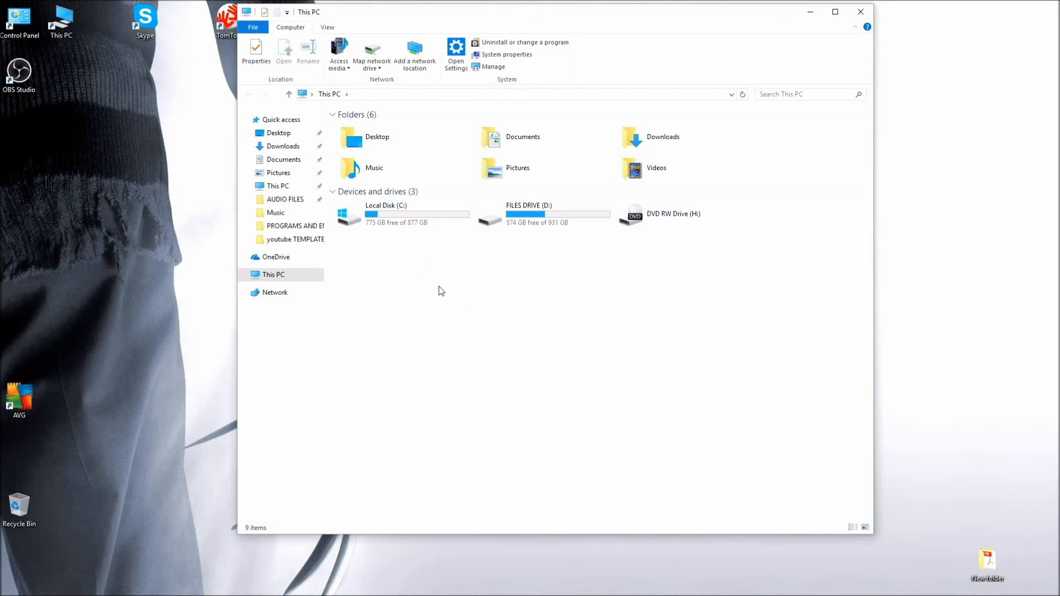
pyautogui.rightClick(395, 215)
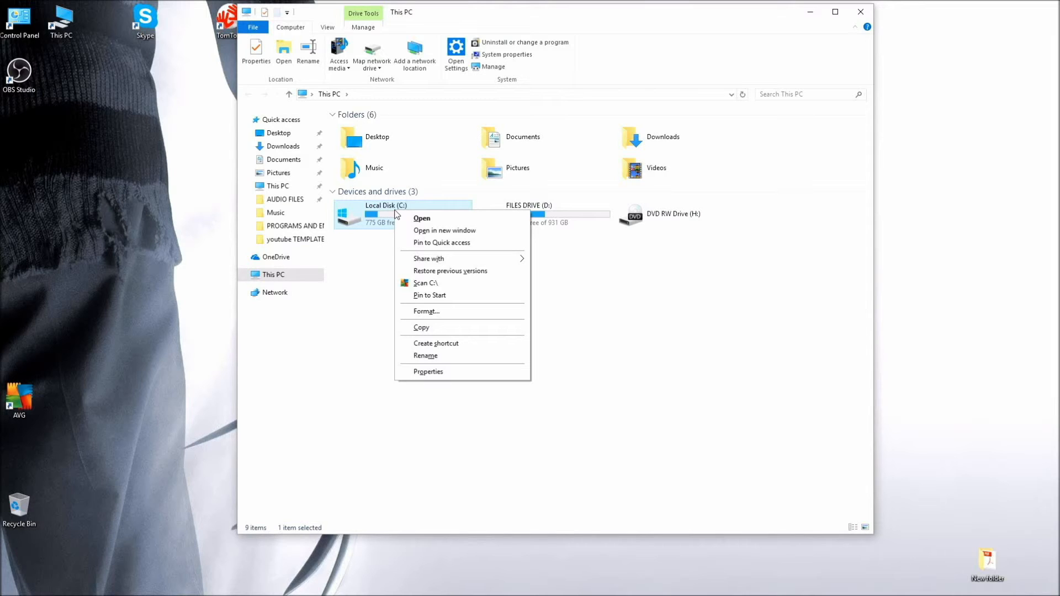
pyautogui.click(420, 371)
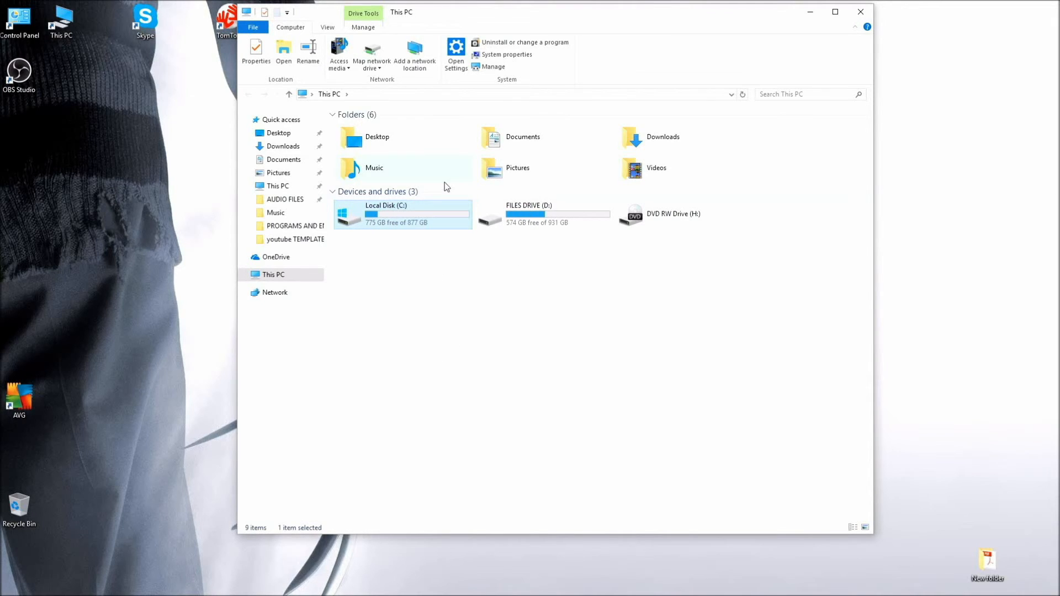
pyautogui.moveTo(494, 223); pyautogui.dragTo(338, 176)
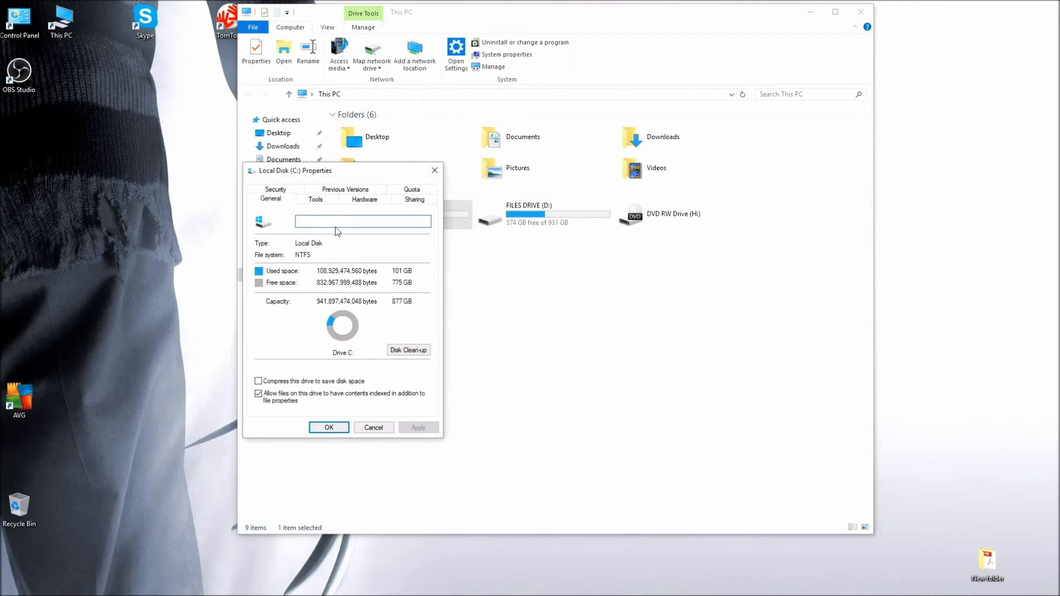
# Start Disk Clean-up for drive C: and extend it to system files.
pyautogui.click(409, 351)
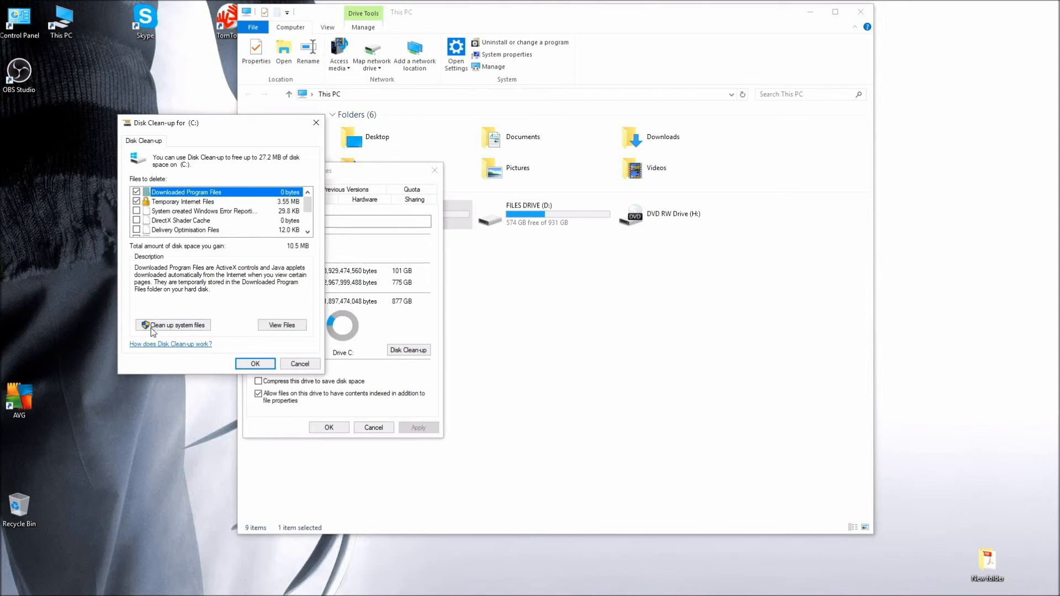
pyautogui.click(177, 324)
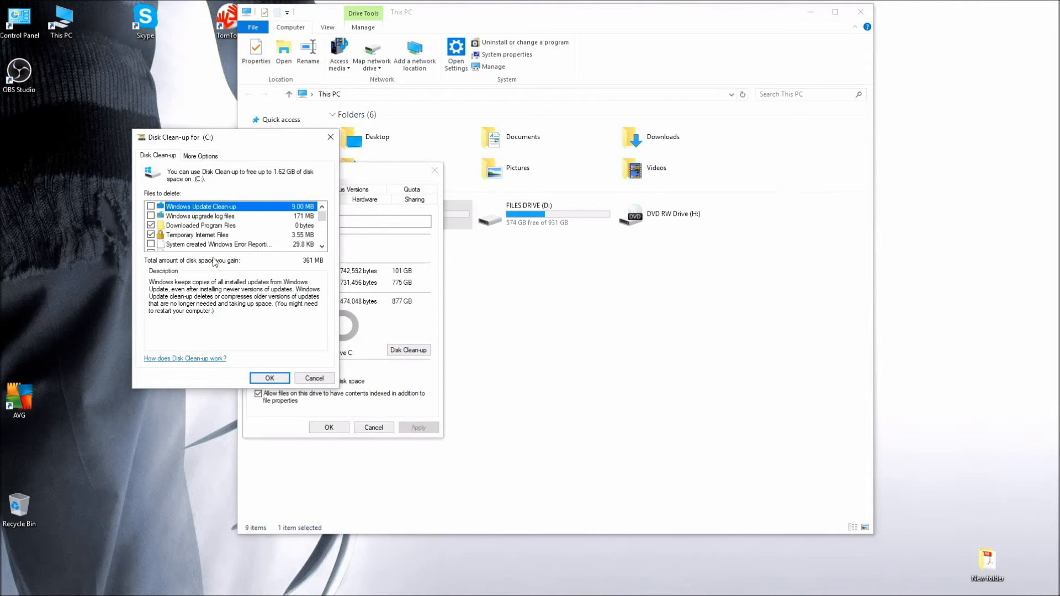
pyautogui.moveTo(211, 138); pyautogui.dragTo(240, 136)
# Mark Windows Update Clean-up, Windows upgrade log files, Temporary Windows installation files, RetailDemo Offline Content and Previous Windows installation(s) for deletion.
pyautogui.click(180, 204)
pyautogui.click(180, 214)
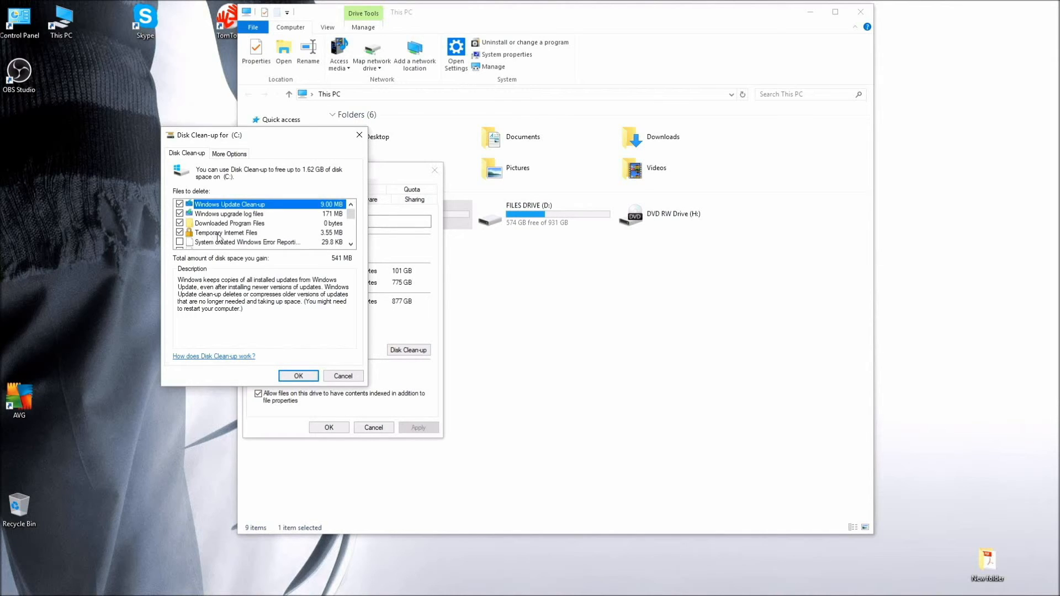
pyautogui.scroll(-1, 285, 223)
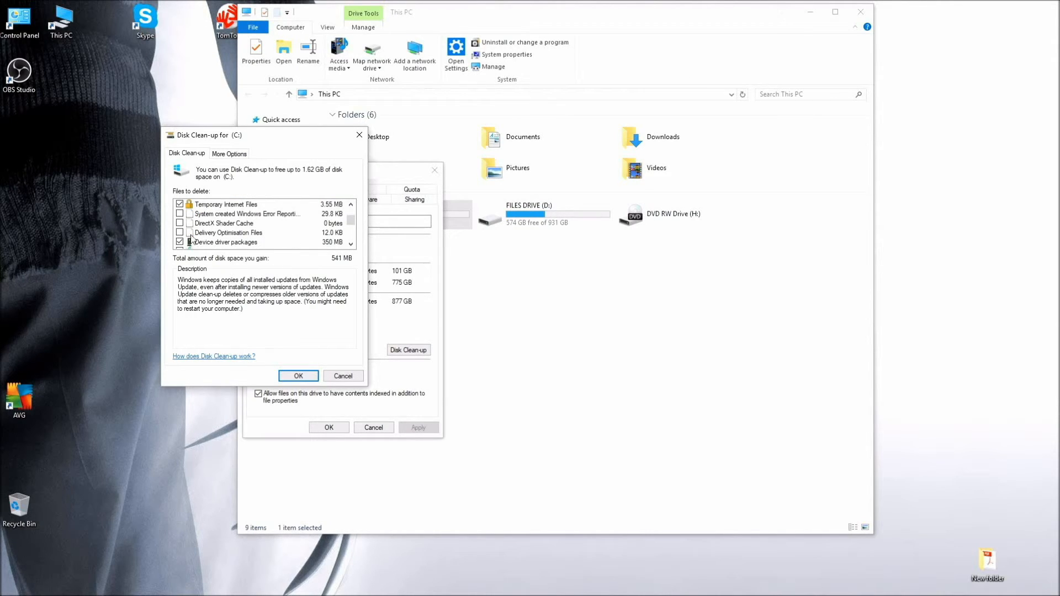
pyautogui.moveTo(351, 220); pyautogui.dragTo(352, 236)
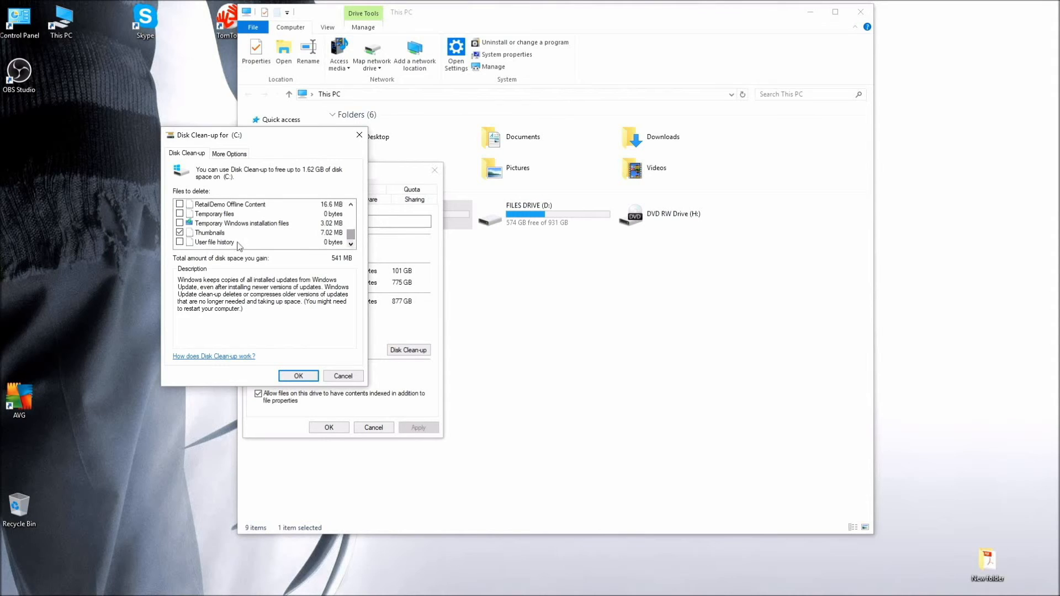
pyautogui.scroll(1, 250, 236)
pyautogui.scroll(-1, 250, 236)
pyautogui.click(180, 223)
pyautogui.scroll(1, 180, 226)
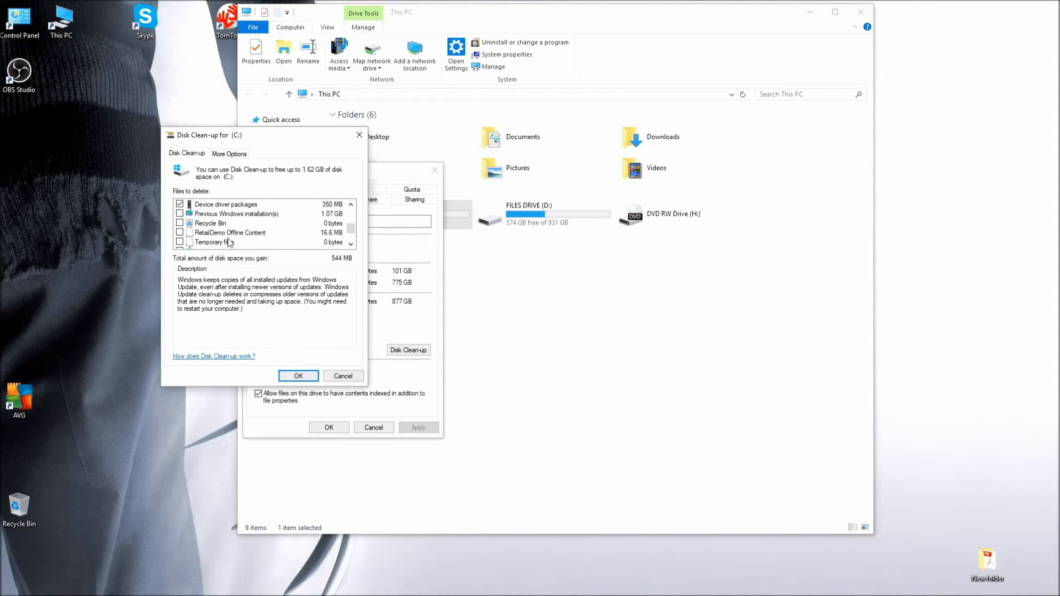
pyautogui.click(180, 232)
pyautogui.click(180, 213)
pyautogui.scroll(2, 203, 234)
pyautogui.scroll(-1, 229, 237)
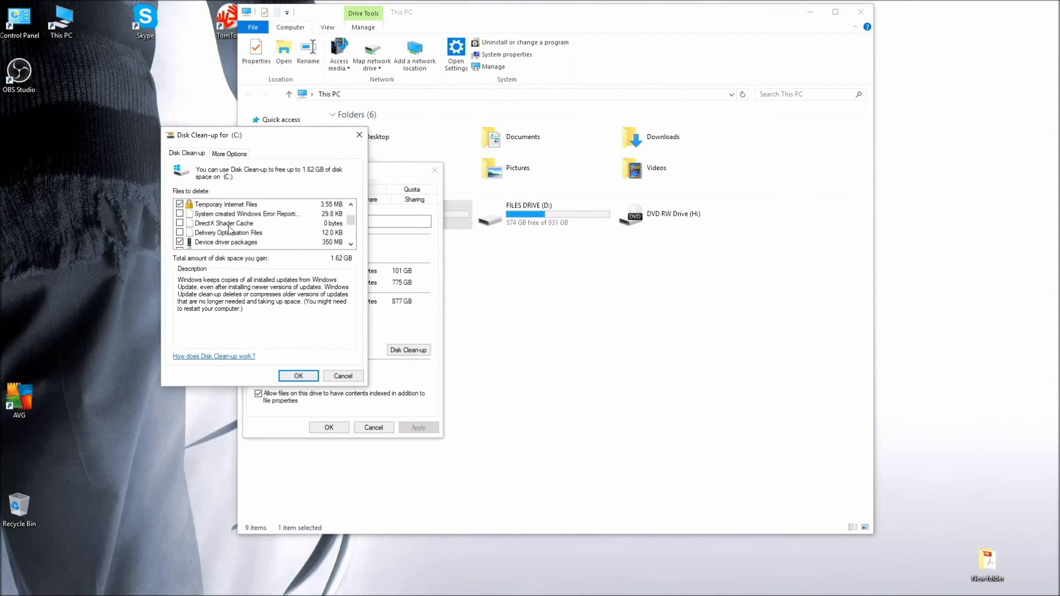
pyautogui.scroll(1, 231, 232)
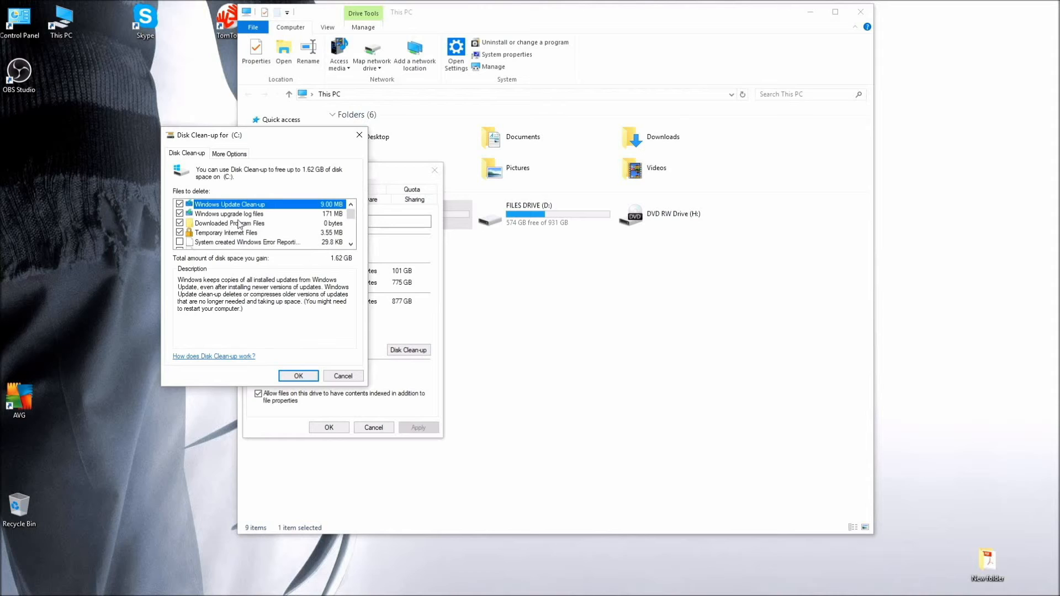
# Review the installed programs through the clean-up's additional Programs and Features option, and close the list.
pyautogui.click(226, 154)
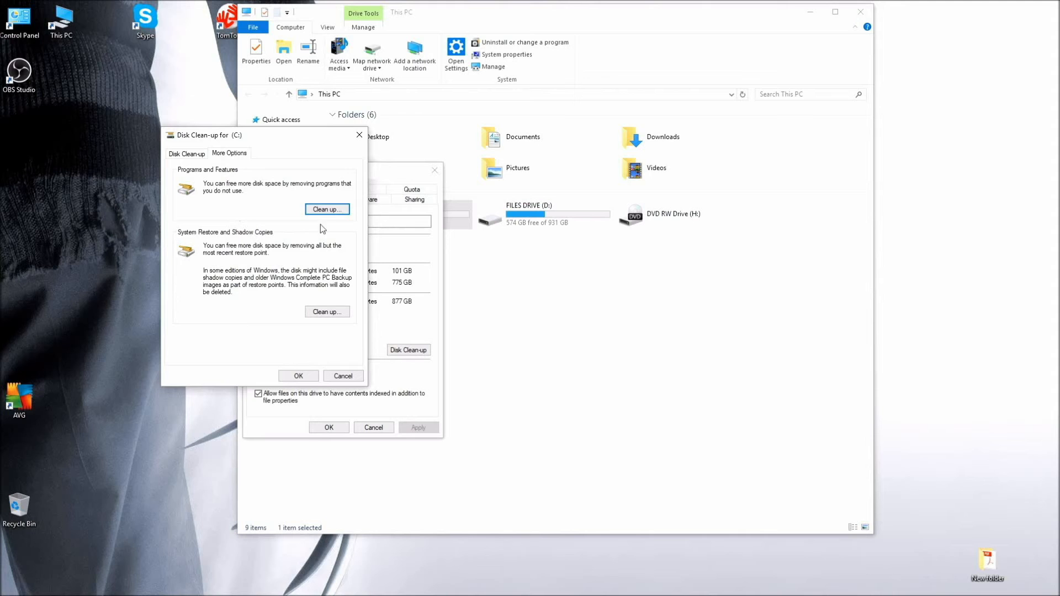
pyautogui.click(323, 210)
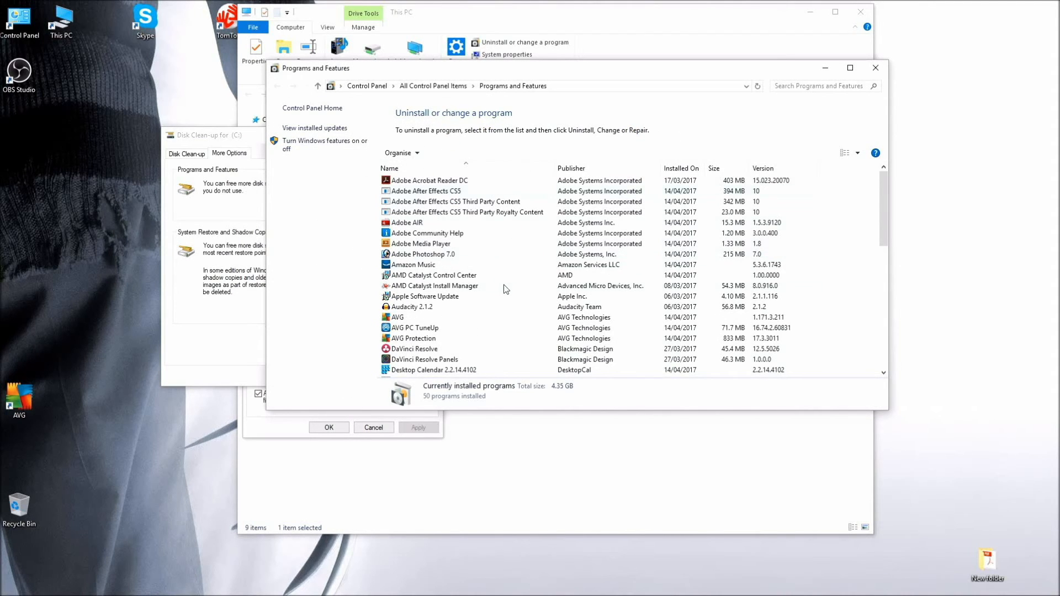
pyautogui.scroll(-4, 461, 236)
pyautogui.scroll(3, 447, 330)
pyautogui.scroll(-5, 433, 288)
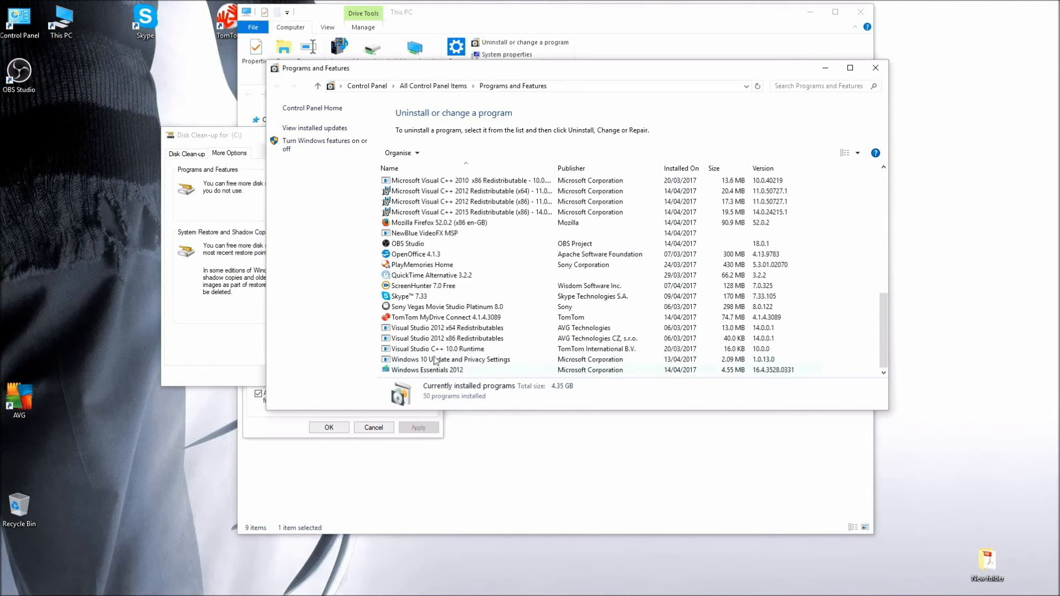
pyautogui.scroll(4, 441, 245)
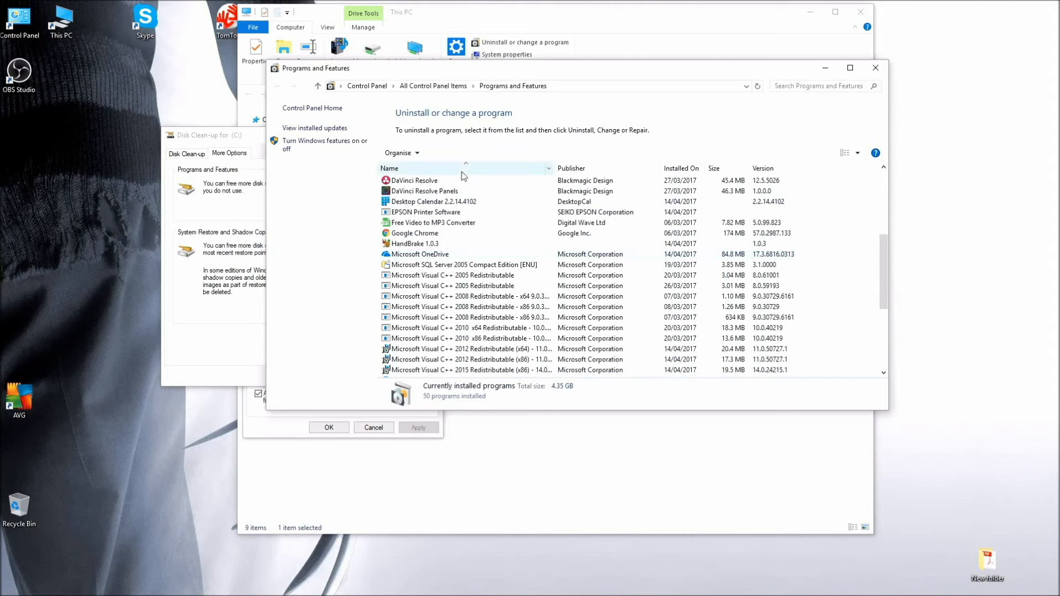
pyautogui.click(875, 68)
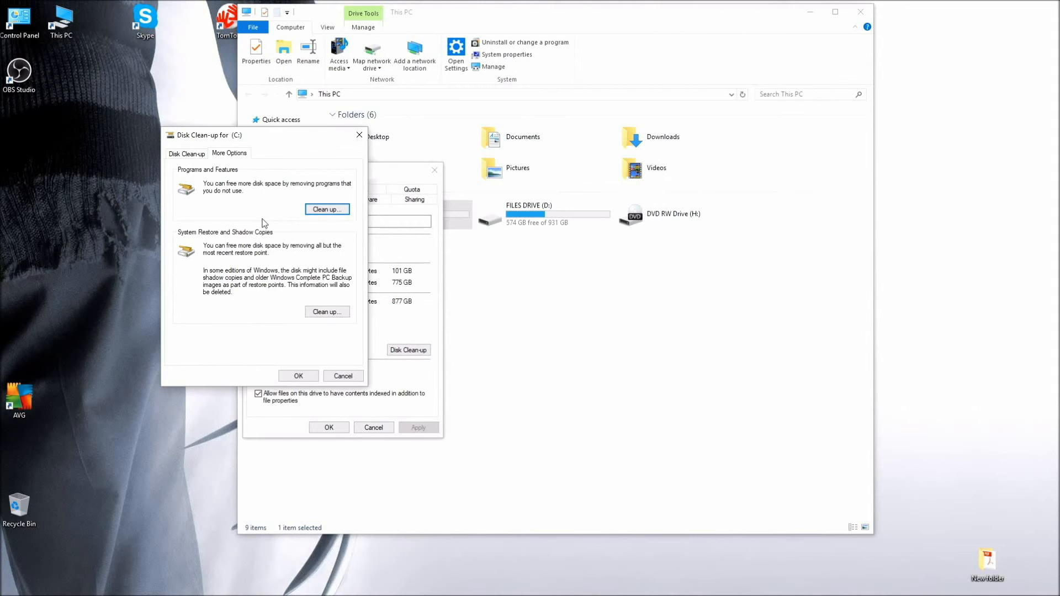
# Run the clean-up of drive C:, permanently deleting the marked files, and close the drive properties.
pyautogui.click(189, 154)
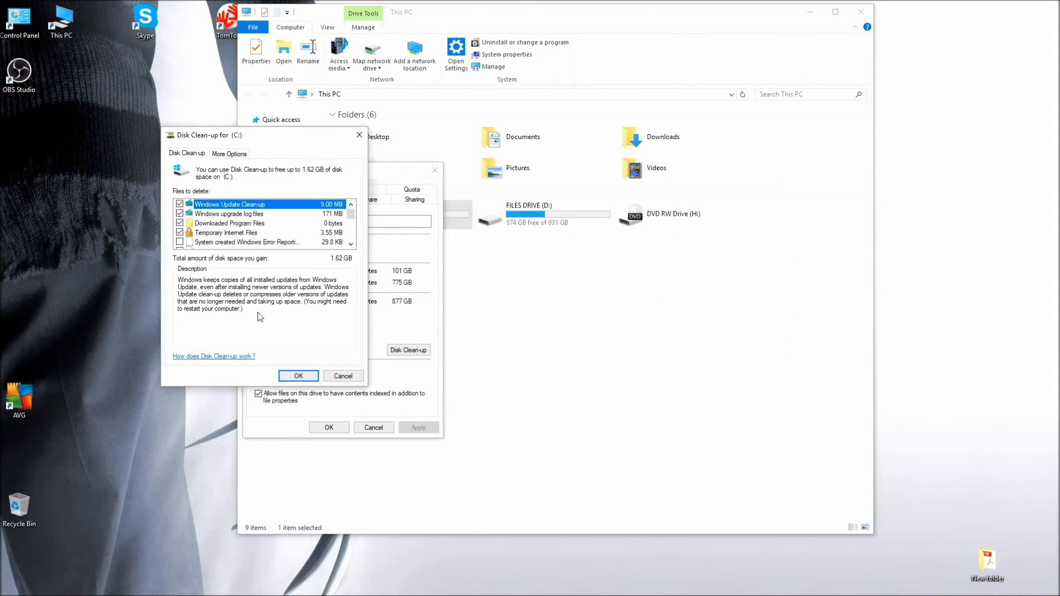
pyautogui.click(287, 376)
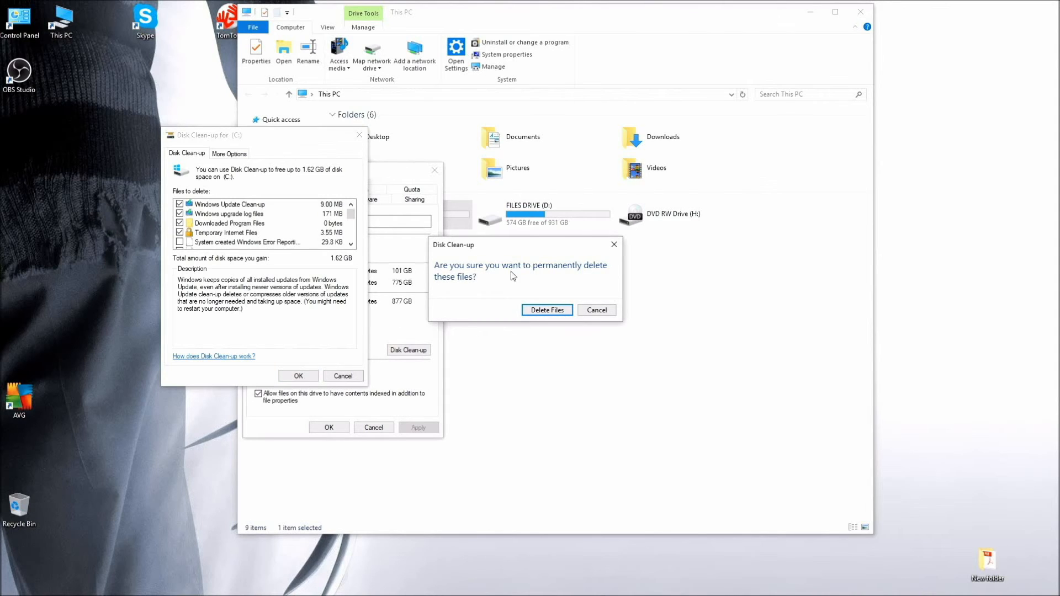
pyautogui.click(530, 311)
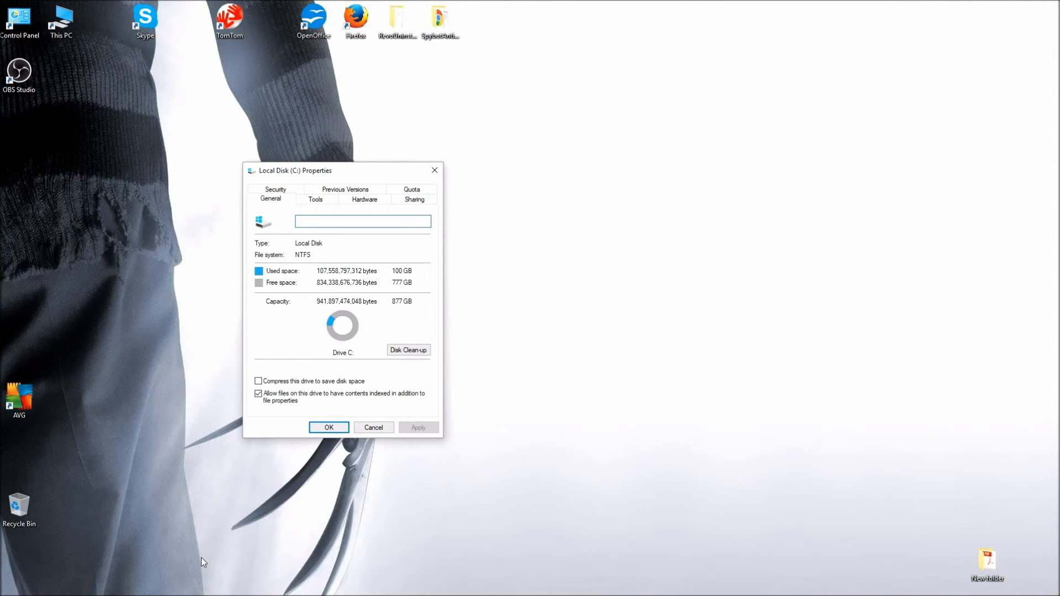
pyautogui.click(327, 428)
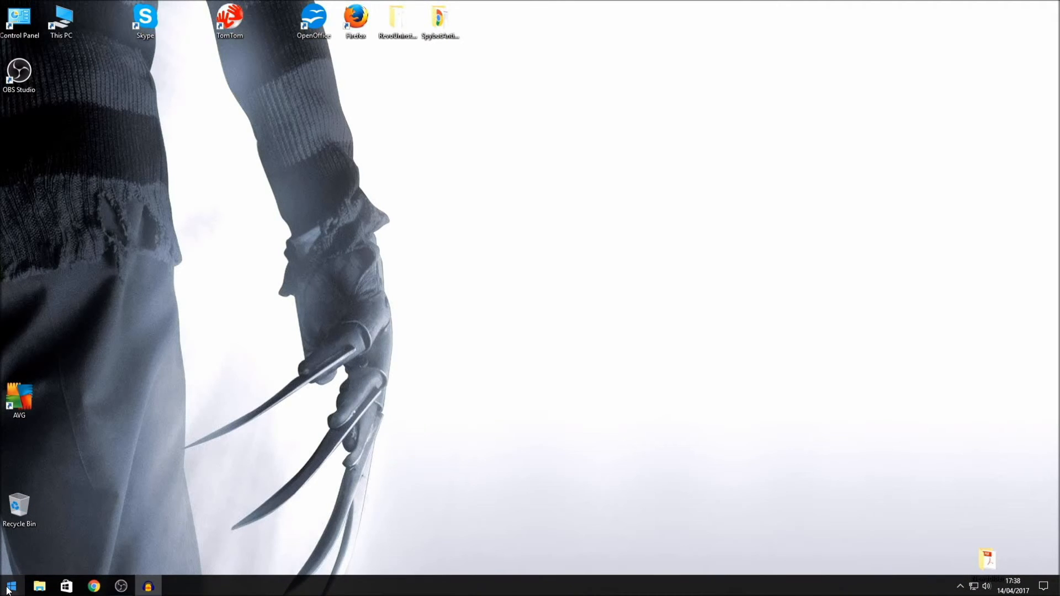
# Restart the computer.
pyautogui.click(8, 590)
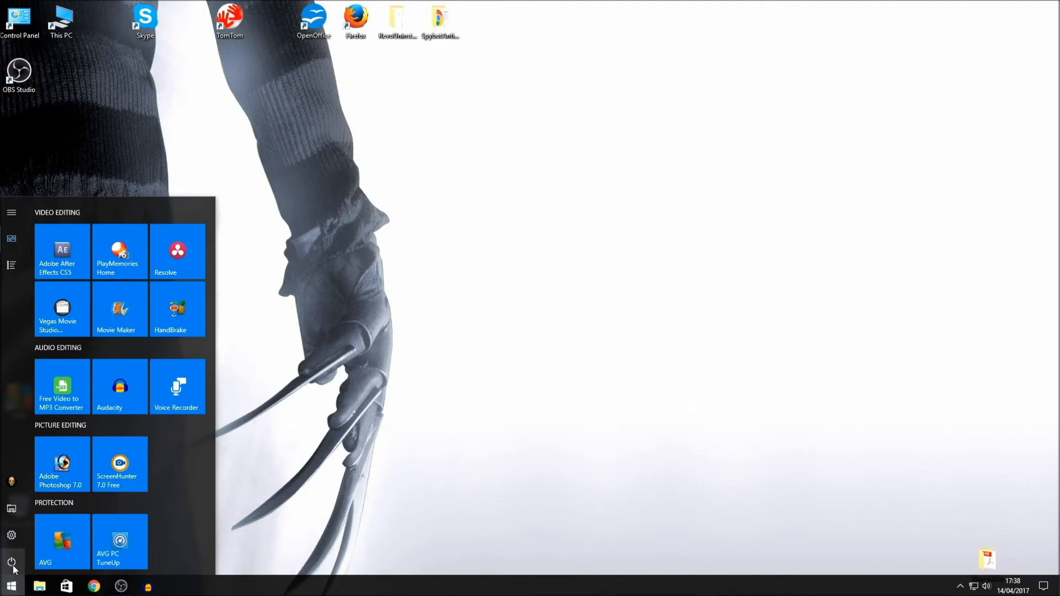
pyautogui.click(12, 563)
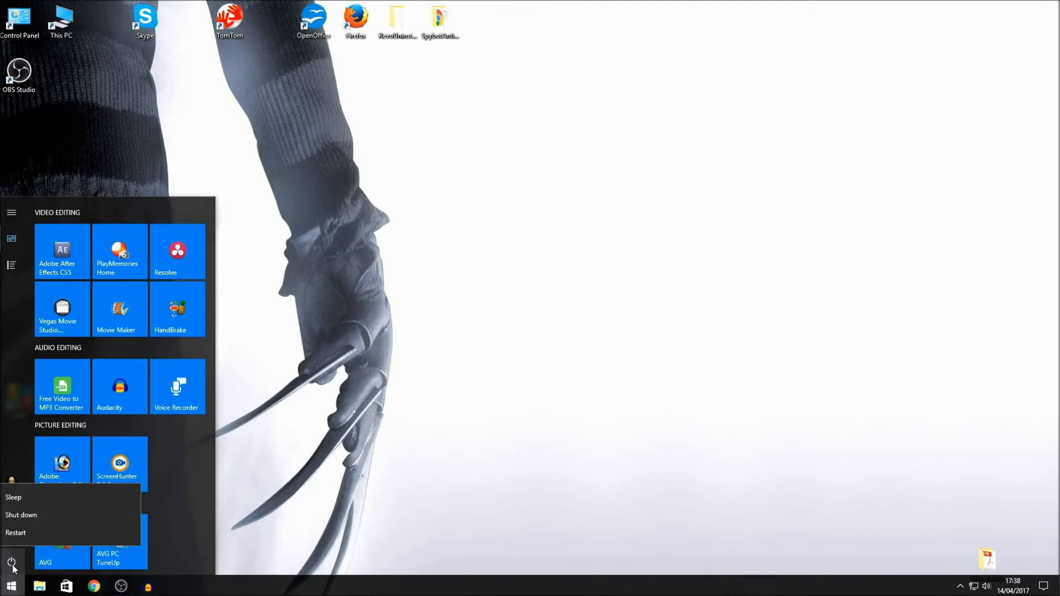
pyautogui.click(23, 531)
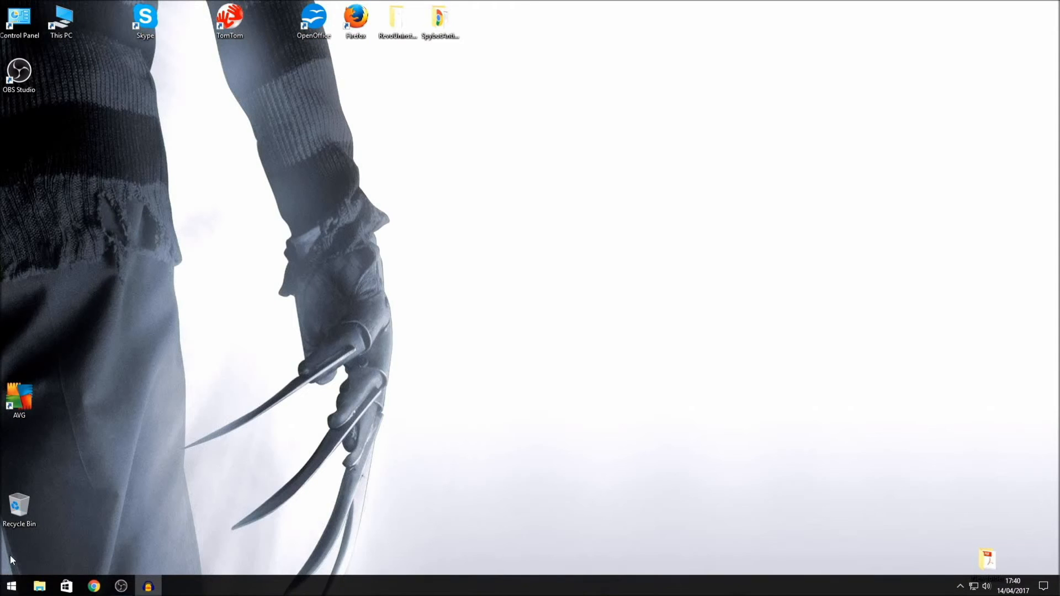
# Find This PC again and reopen the Local Disk (C:) properties.
pyautogui.click(12, 587)
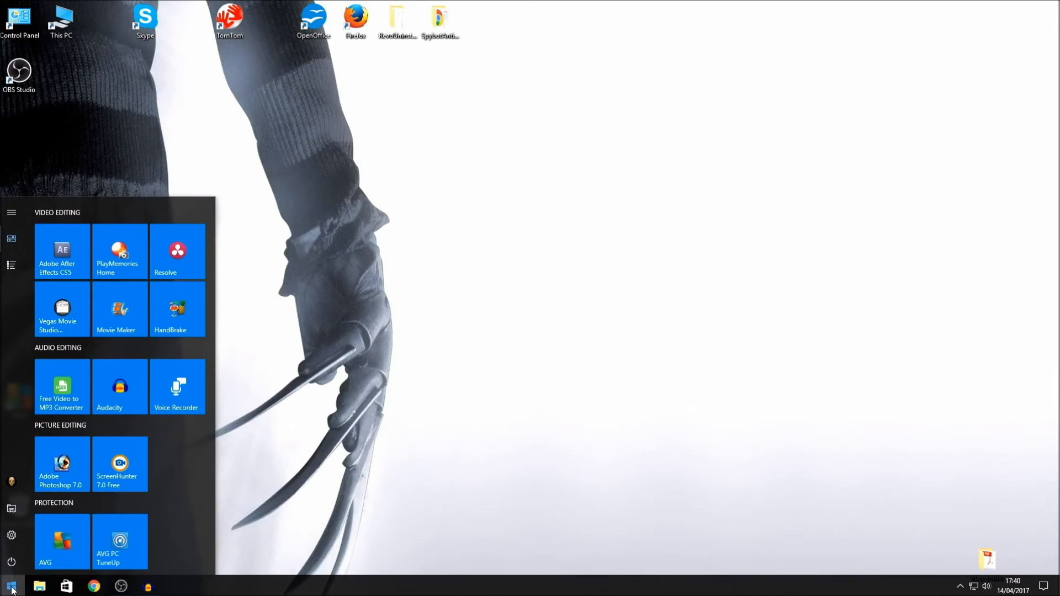
pyautogui.write('pc')
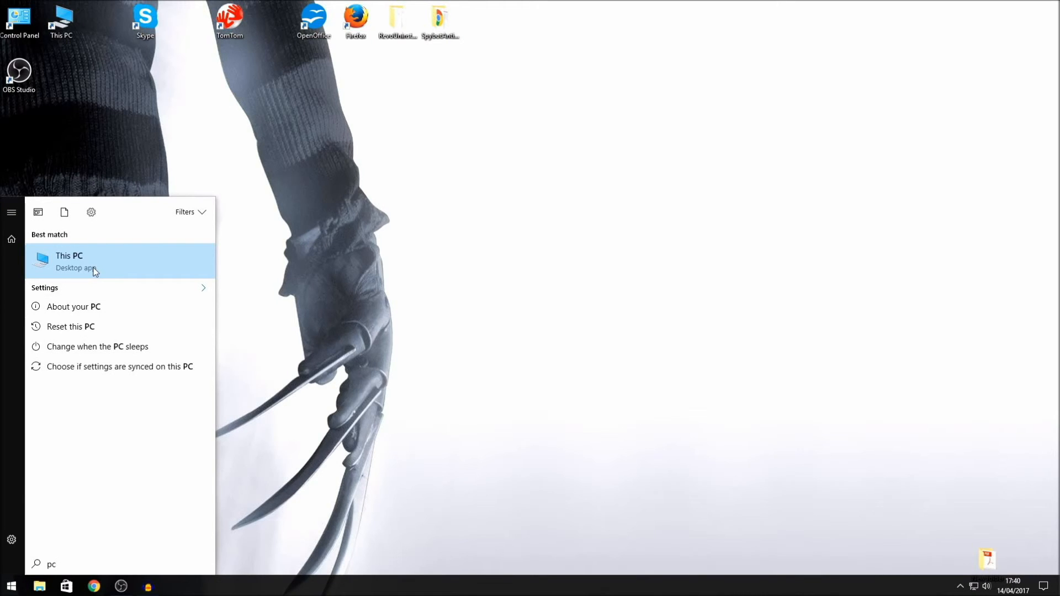
pyautogui.click(95, 269)
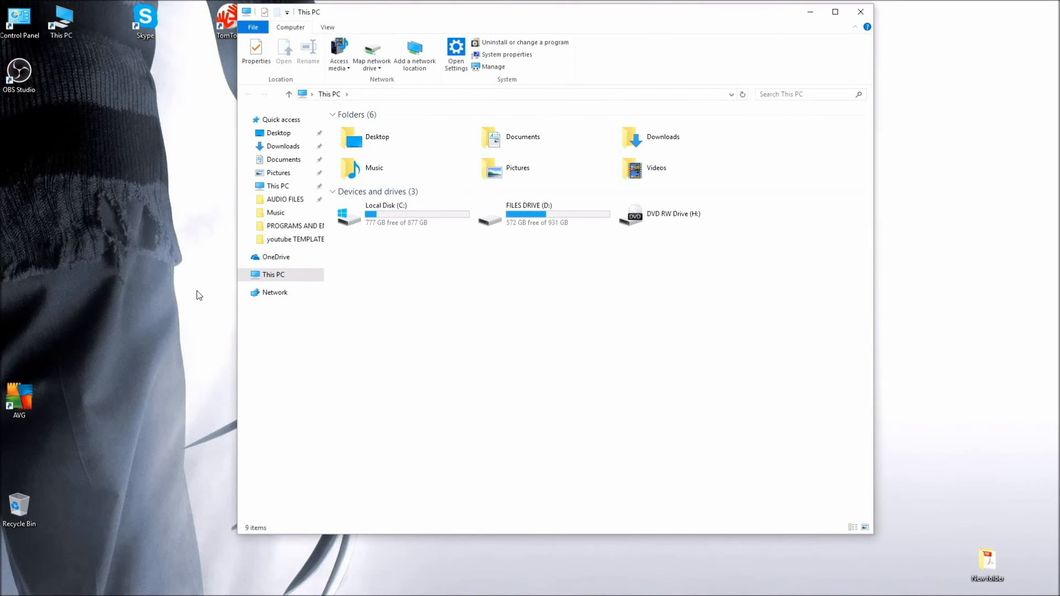
pyautogui.rightClick(398, 218)
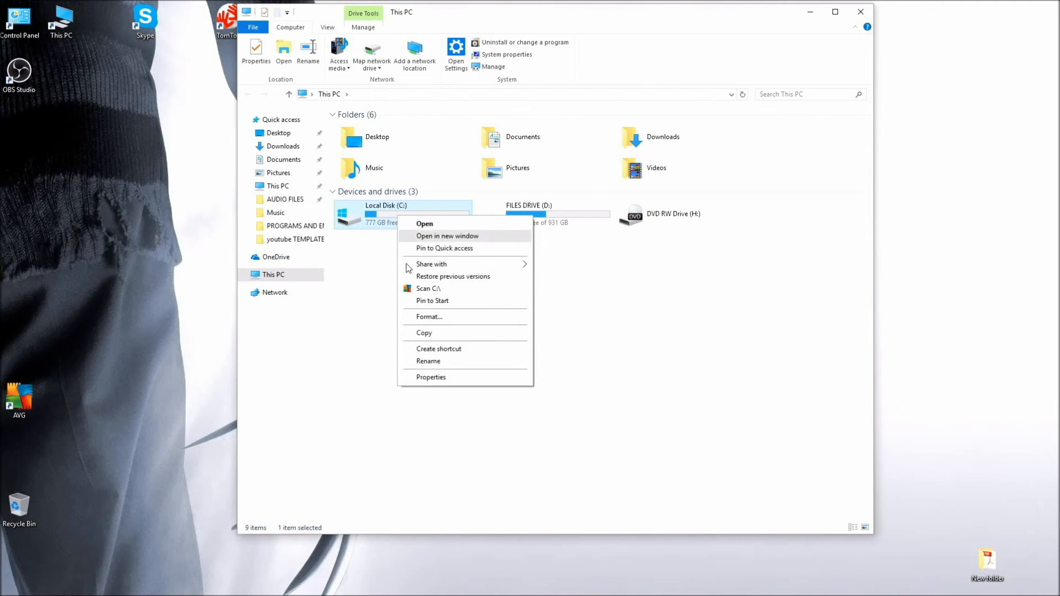
pyautogui.click(424, 378)
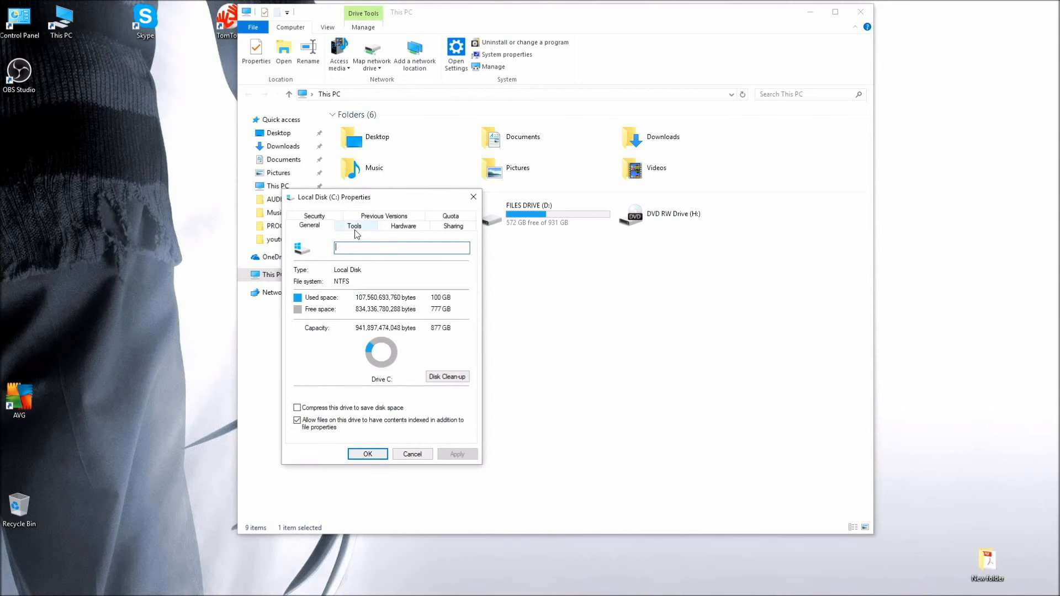
# Open Optimise Drives from the drive's tools and start an analysis of drive C:.
pyautogui.click(354, 228)
pyautogui.click(418, 333)
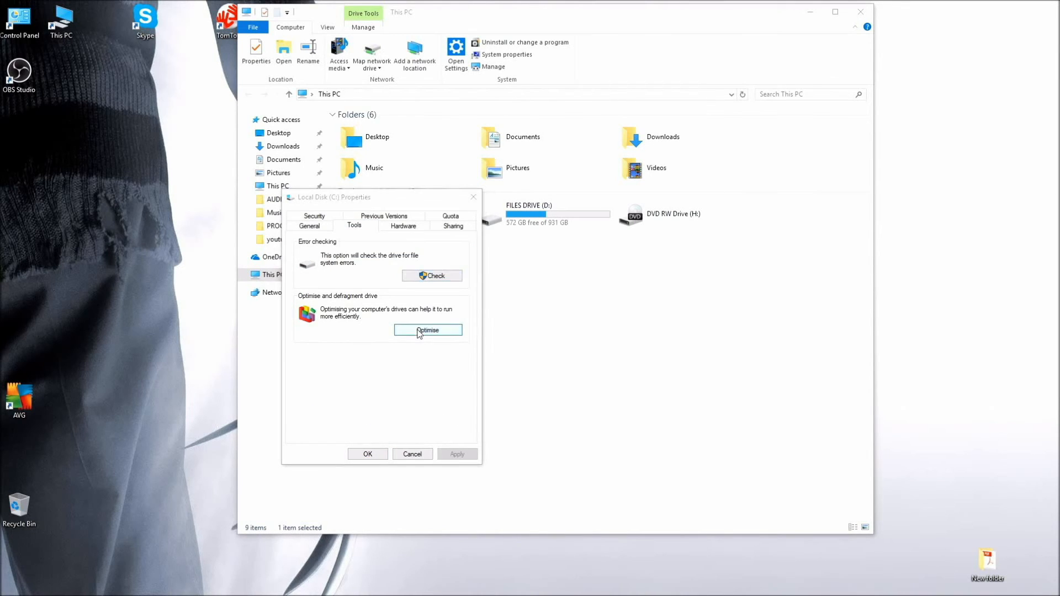
pyautogui.moveTo(452, 161); pyautogui.dragTo(330, 174)
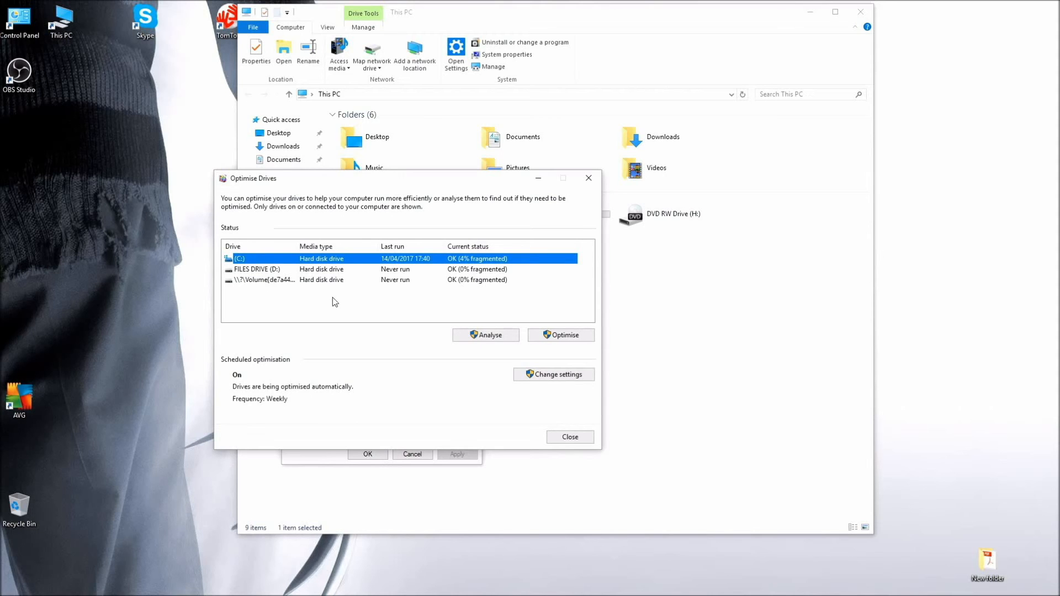
pyautogui.click(480, 338)
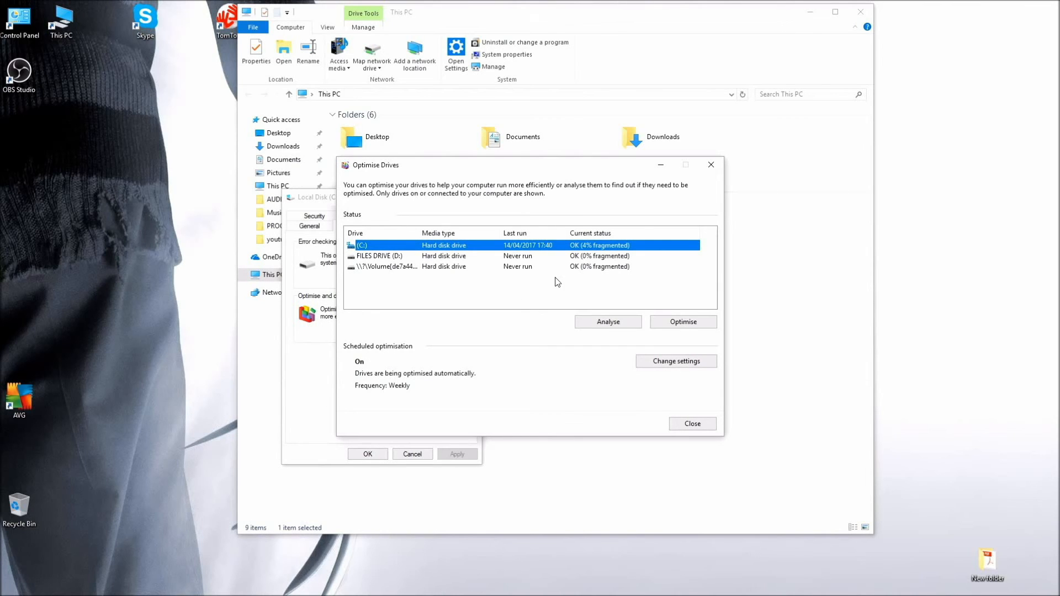
pyautogui.moveTo(579, 169); pyautogui.dragTo(411, 160)
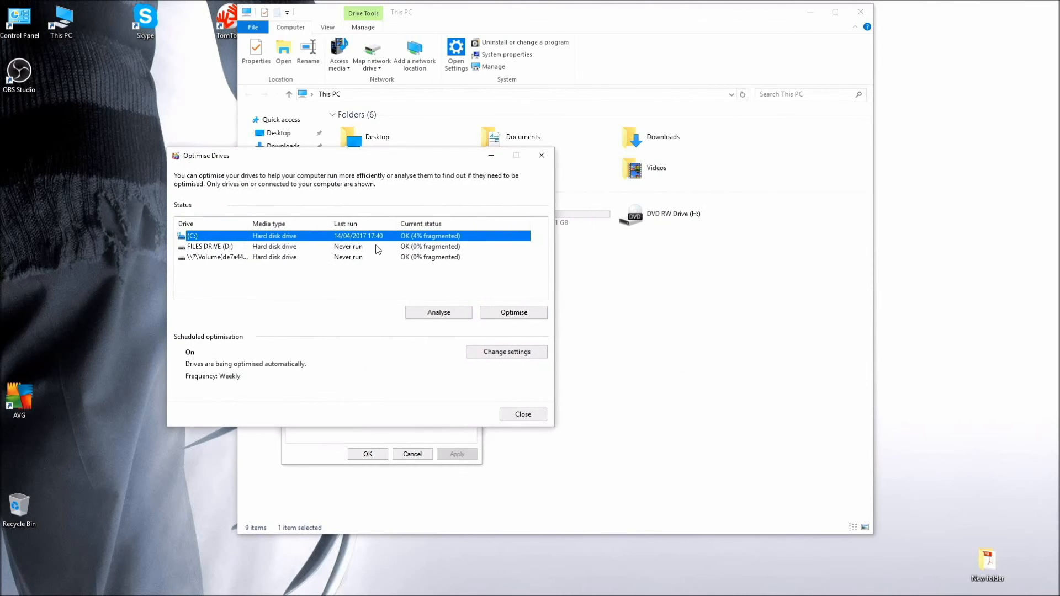